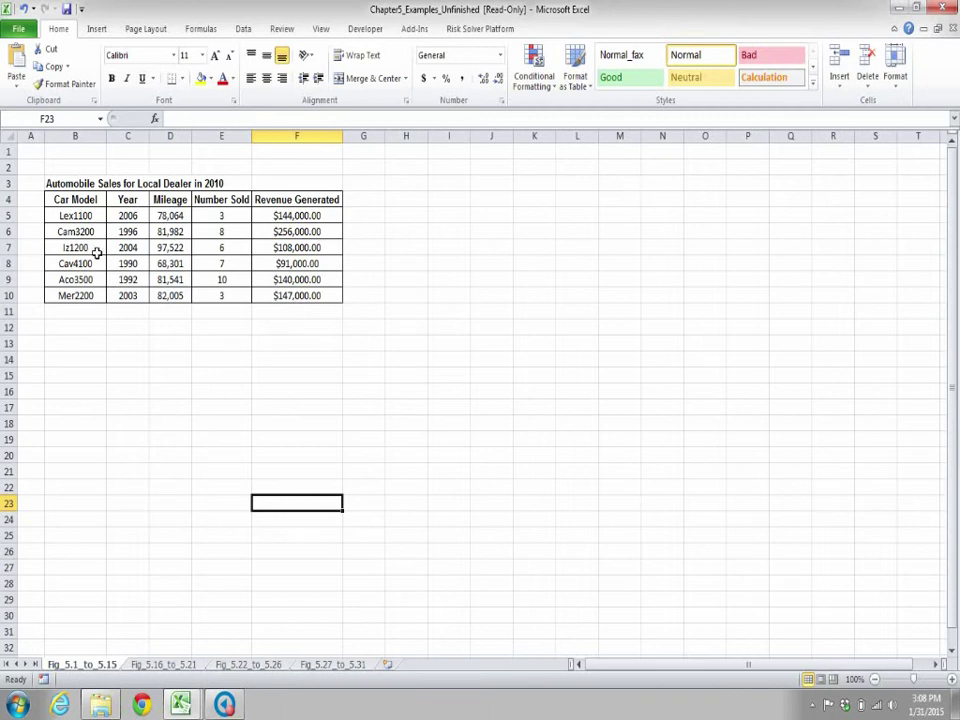
- Insert a clustered column chart of Car Model (B4:B10) against Number Sold (E4:E10), placed below the table
{"action": "left_click_drag", "start_coordinate": [93, 204], "coordinate": [97, 301]}
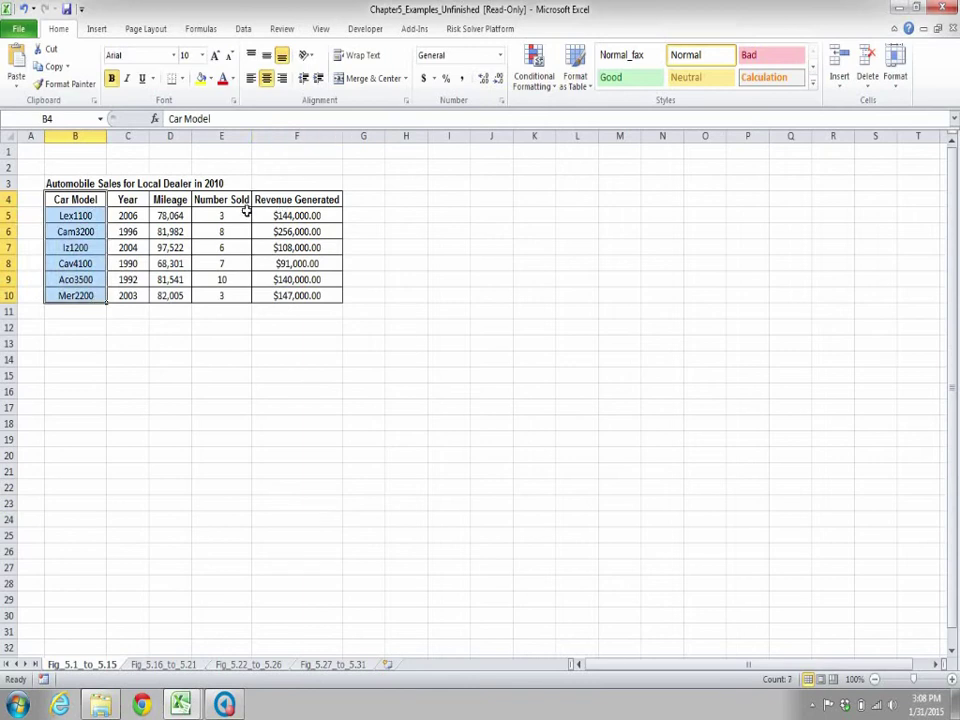
{"action": "left_click_drag", "start_coordinate": [243, 203], "coordinate": [245, 309], "text": "ctrl"}
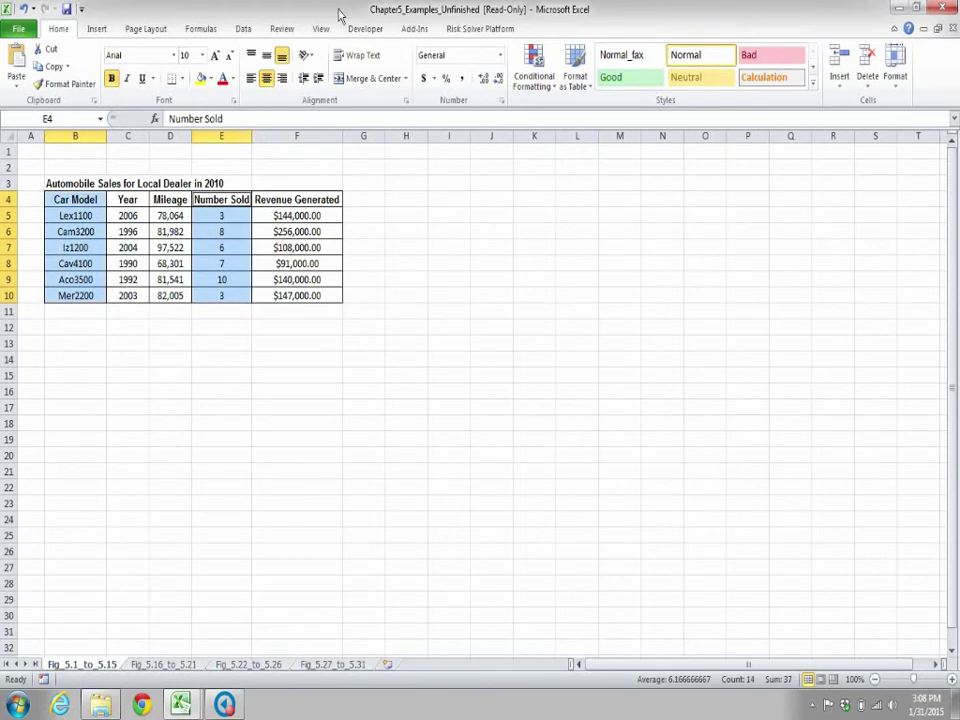
{"action": "left_click", "coordinate": [99, 31]}
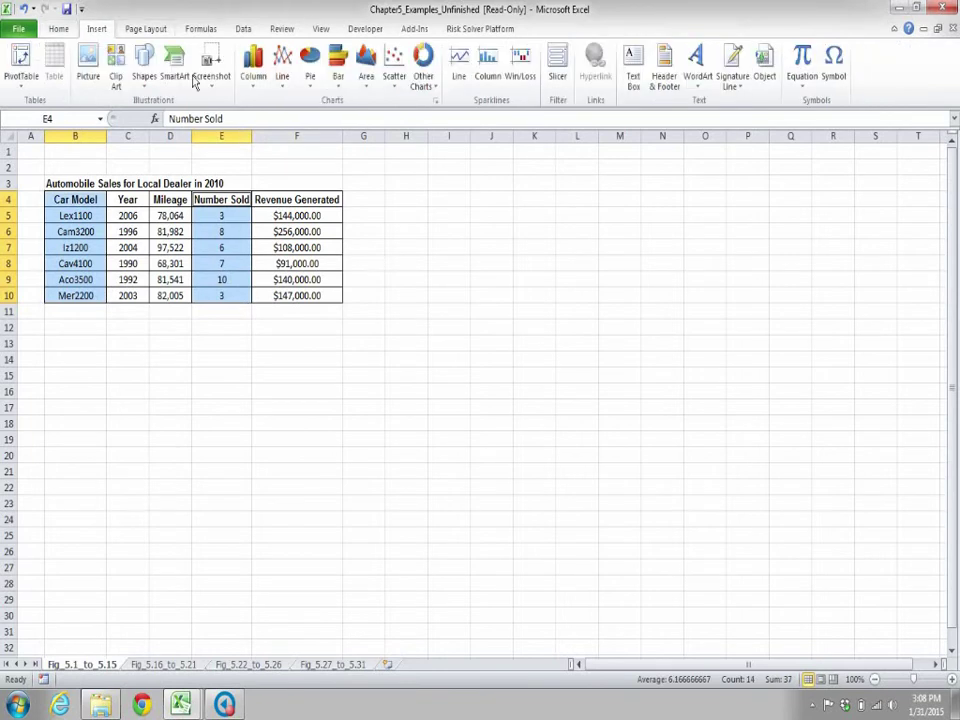
{"action": "left_click", "coordinate": [255, 85]}
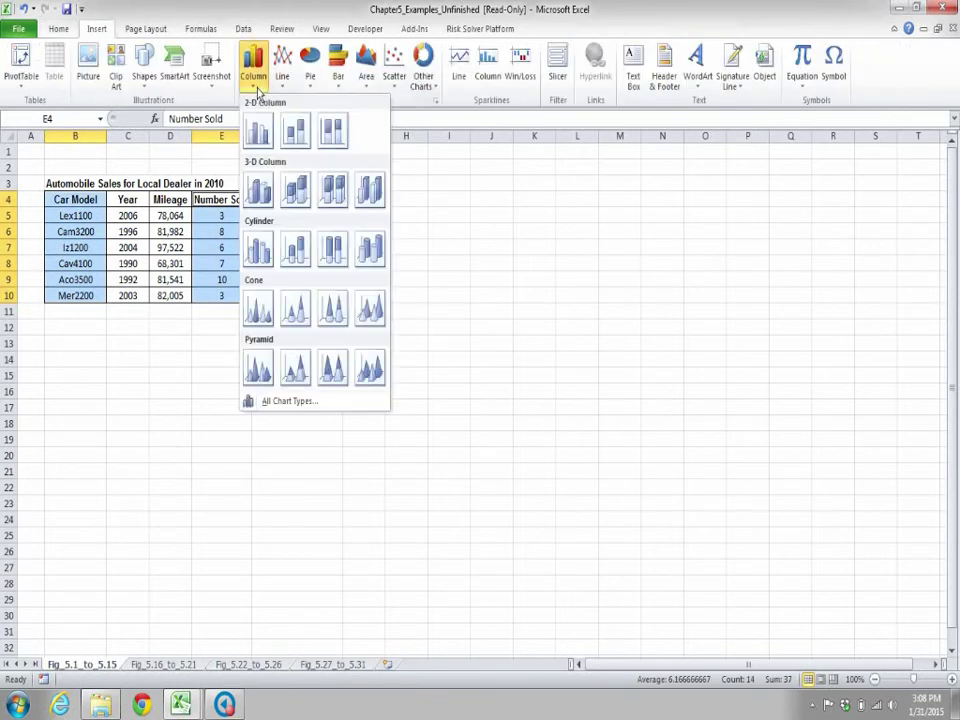
{"action": "left_click", "coordinate": [267, 147]}
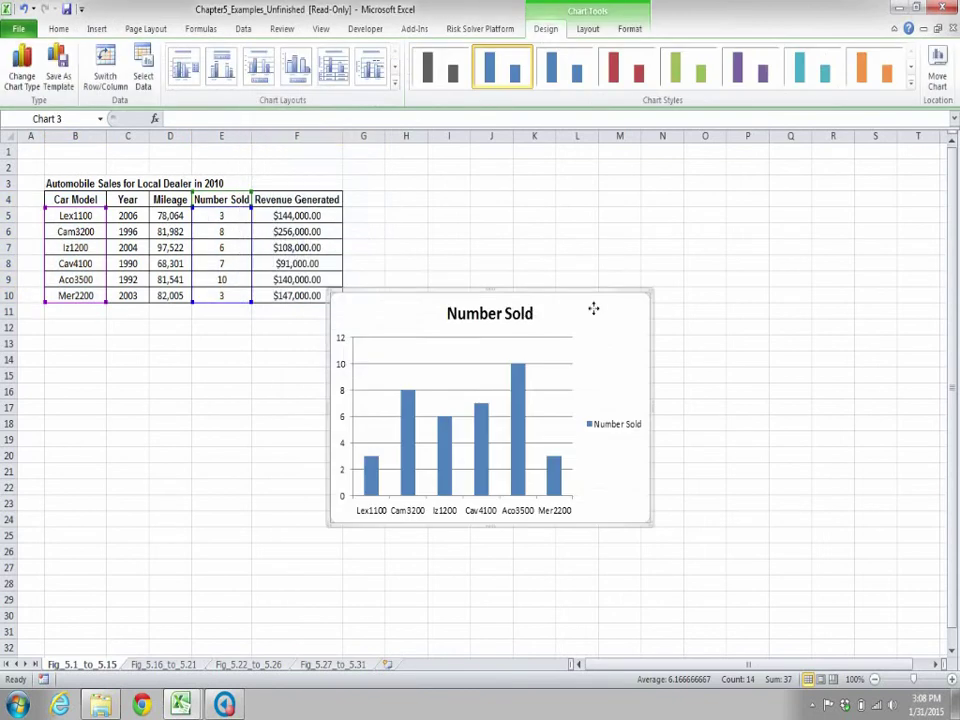
{"action": "left_click_drag", "start_coordinate": [593, 309], "coordinate": [325, 350]}
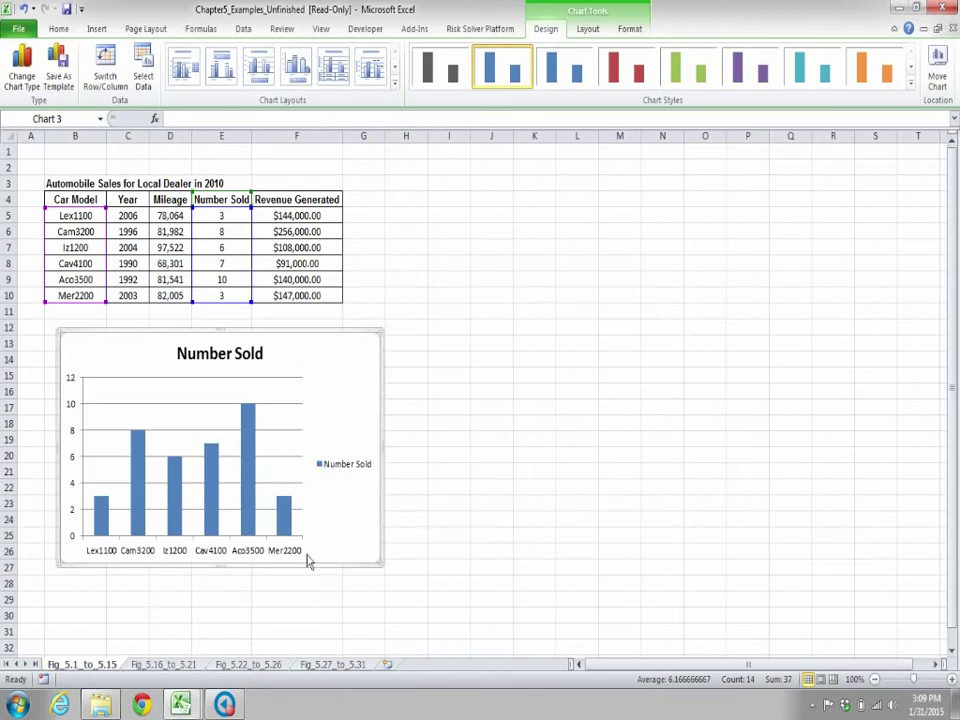
{"action": "left_click", "coordinate": [409, 219]}
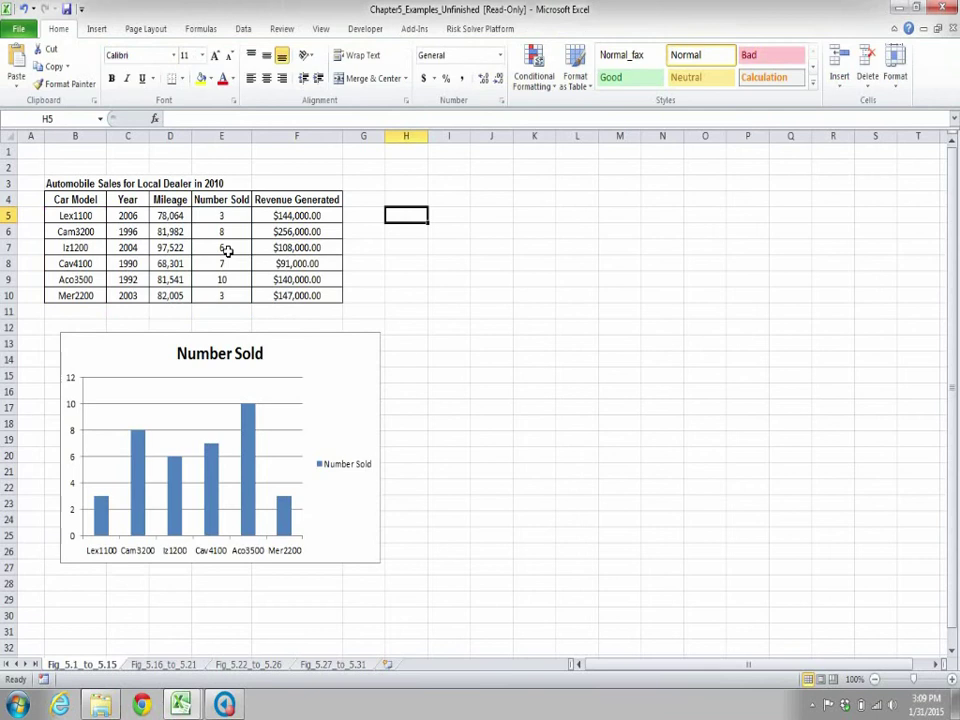
- Insert a 3-D pie chart of Car Model (B4:B10) against Revenue Generated (F4:F10), right of the table
{"action": "left_click_drag", "start_coordinate": [106, 199], "coordinate": [98, 302]}
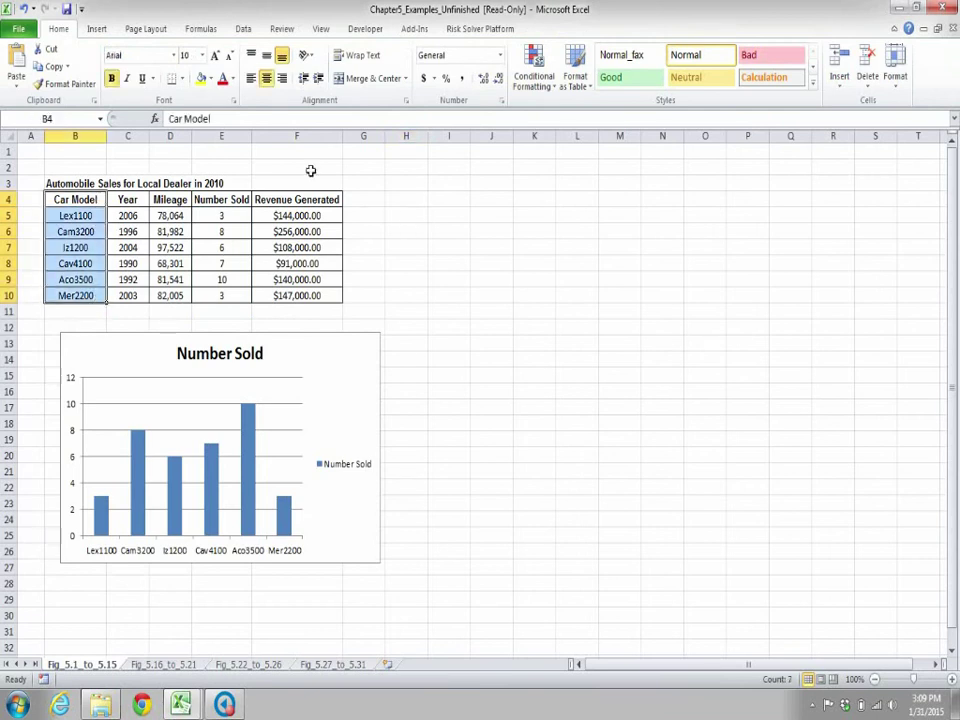
{"action": "left_click_drag", "start_coordinate": [296, 203], "coordinate": [303, 296]}
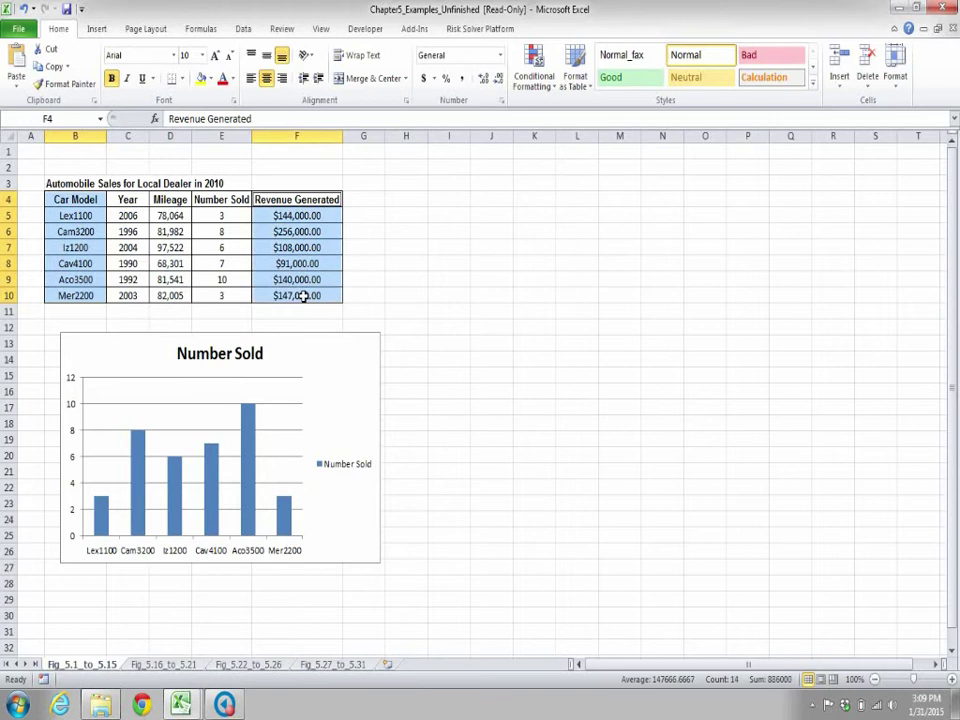
{"action": "left_click", "coordinate": [96, 28]}
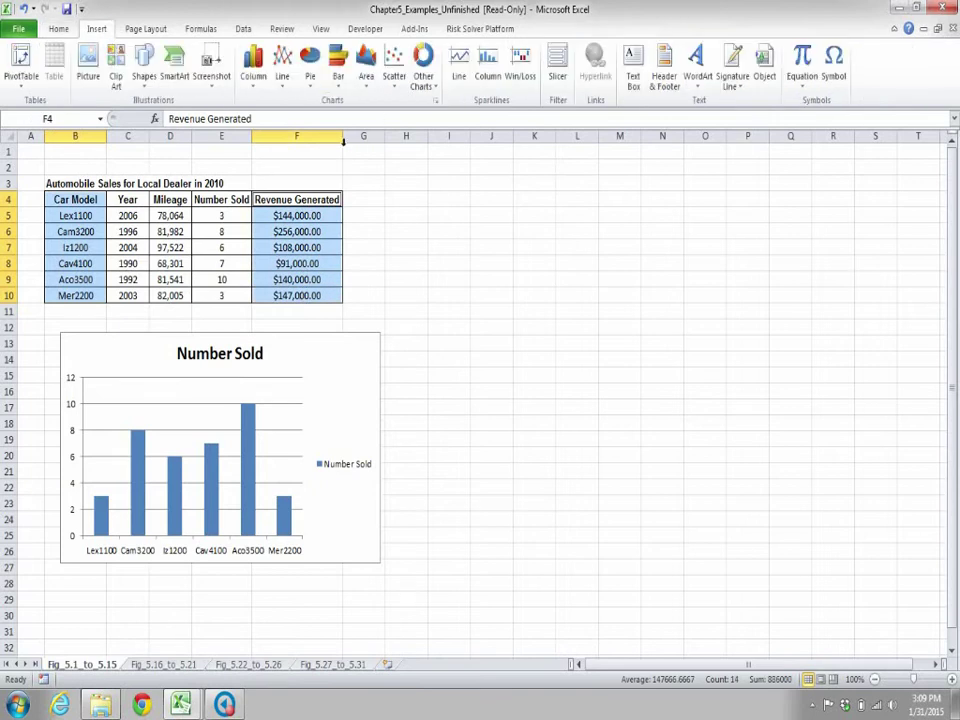
{"action": "left_click", "coordinate": [310, 66]}
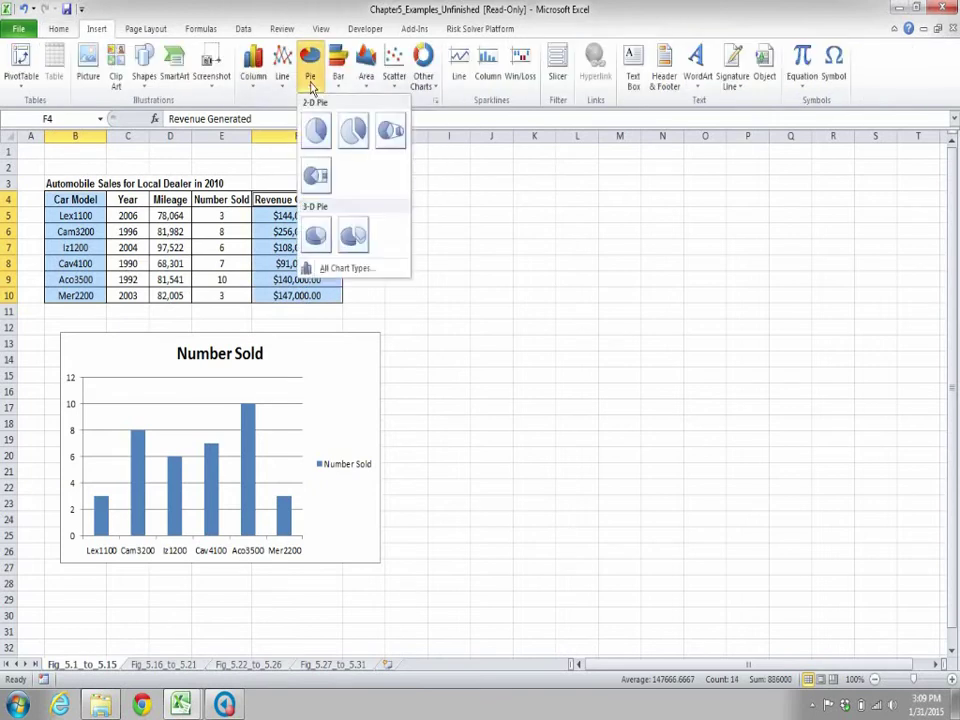
{"action": "left_click", "coordinate": [325, 245]}
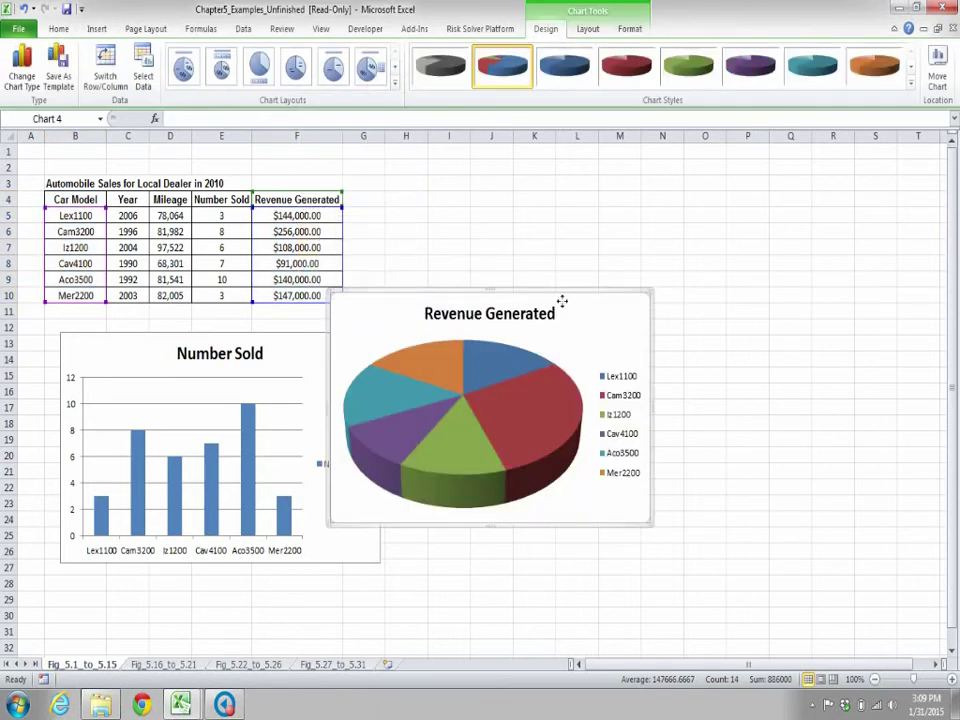
{"action": "left_click_drag", "start_coordinate": [562, 304], "coordinate": [674, 286]}
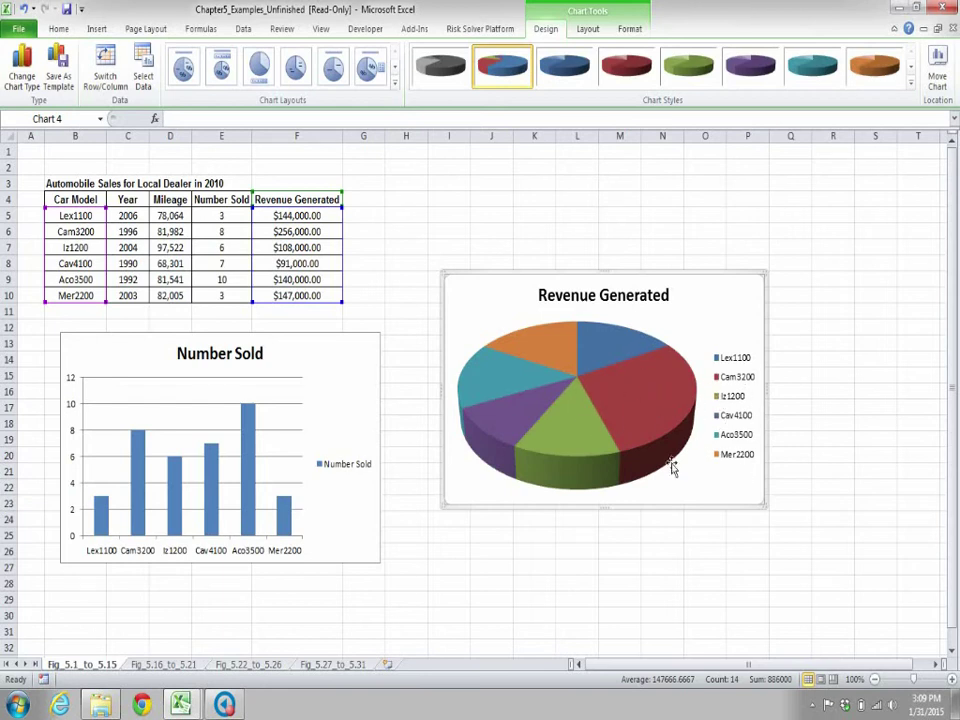
{"action": "left_click", "coordinate": [362, 373]}
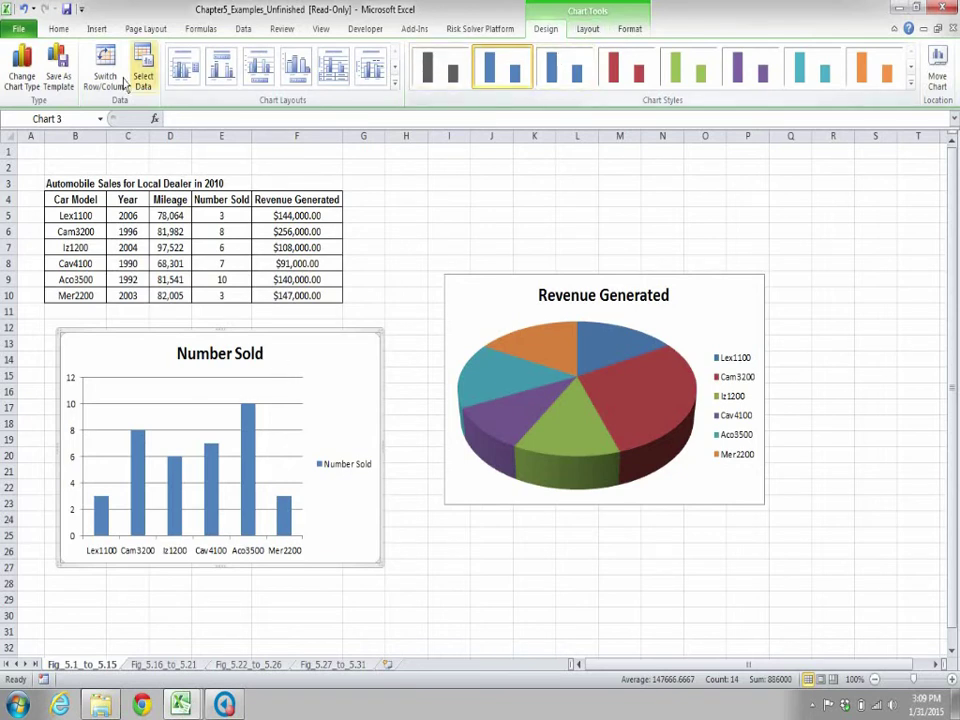
- Change the Number Sold chart's type from Clustered Column to Clustered Bar
{"action": "left_click", "coordinate": [24, 78]}
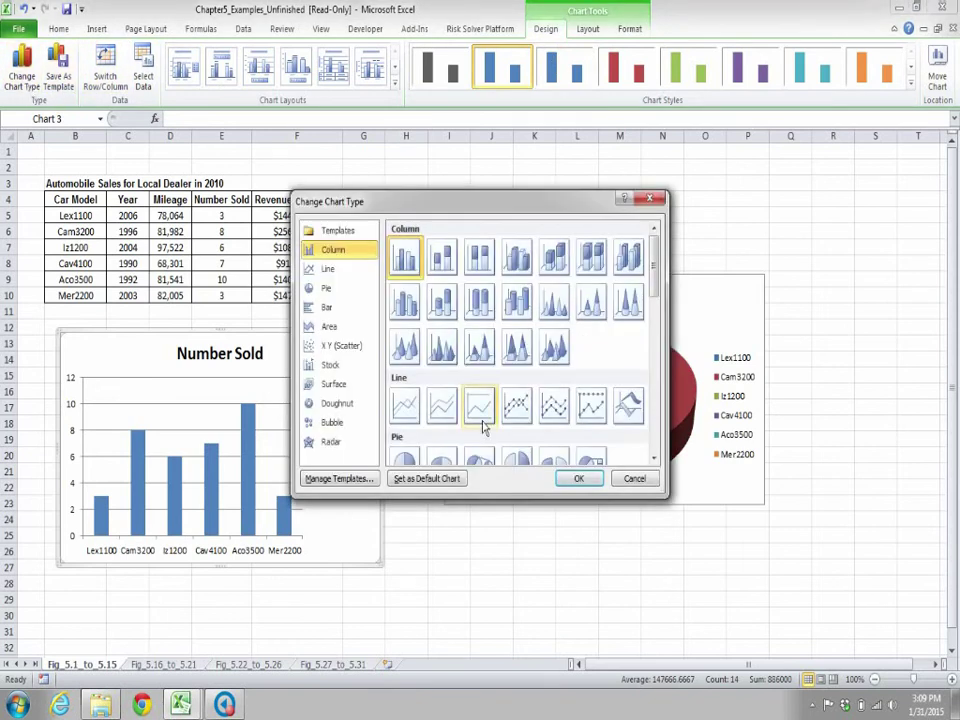
{"action": "left_click", "coordinate": [333, 314]}
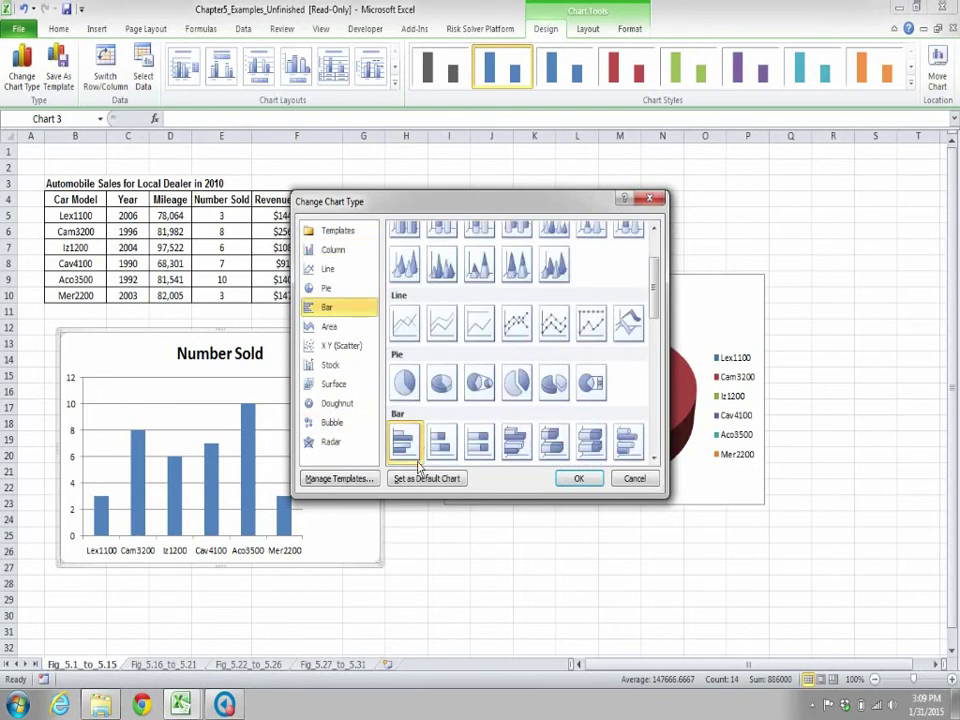
{"action": "left_click", "coordinate": [578, 484]}
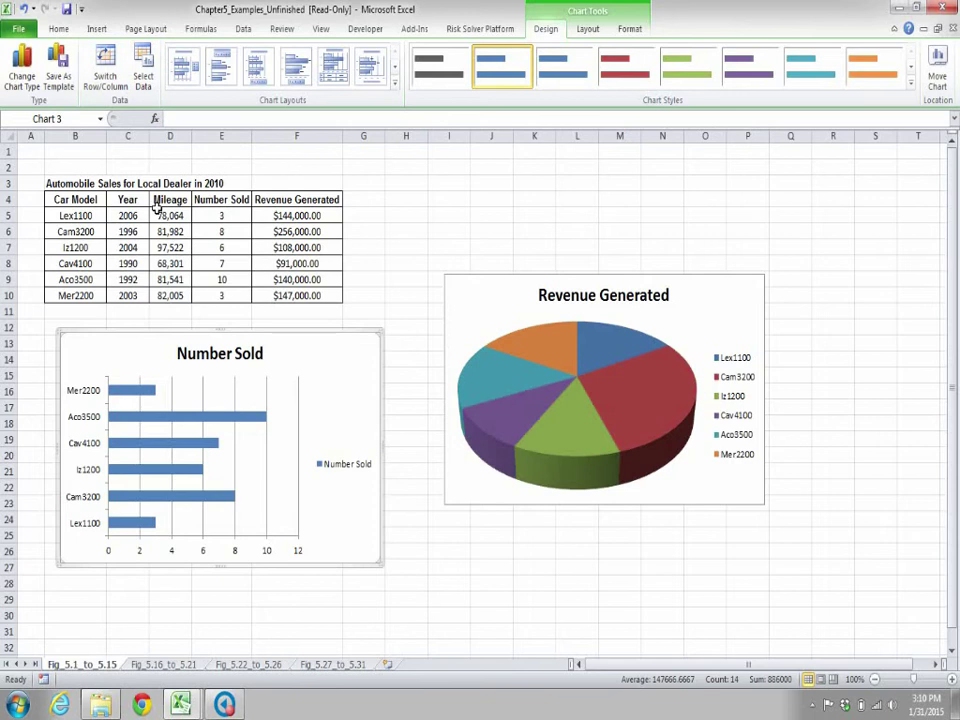
- Edit the chart data range to use column D (Mileage) instead of column E
{"action": "left_click", "coordinate": [143, 72]}
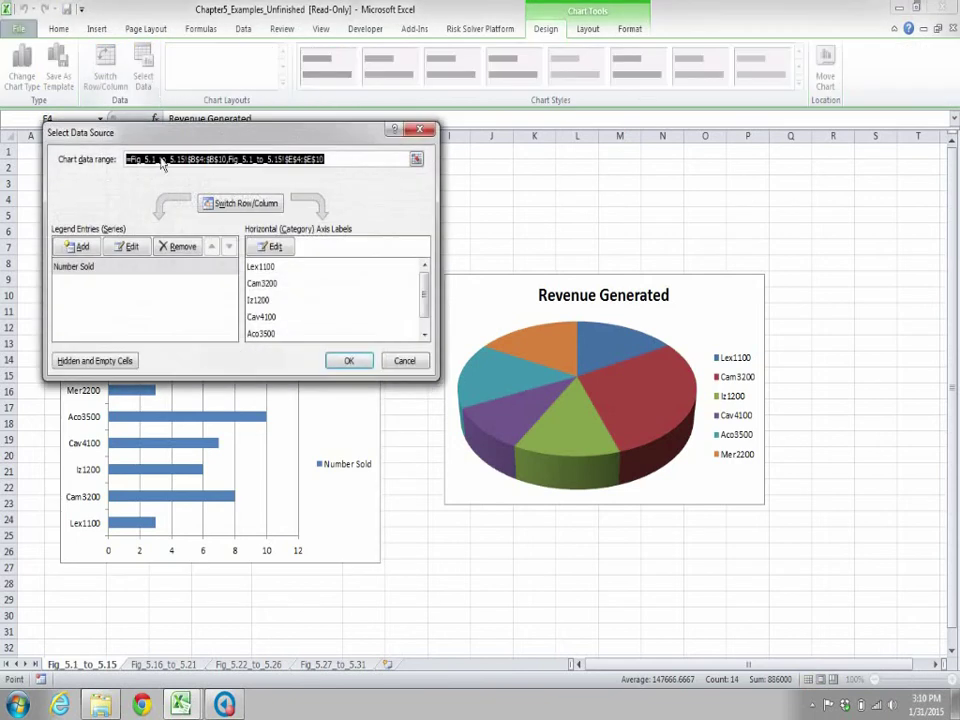
{"action": "left_click", "coordinate": [321, 167]}
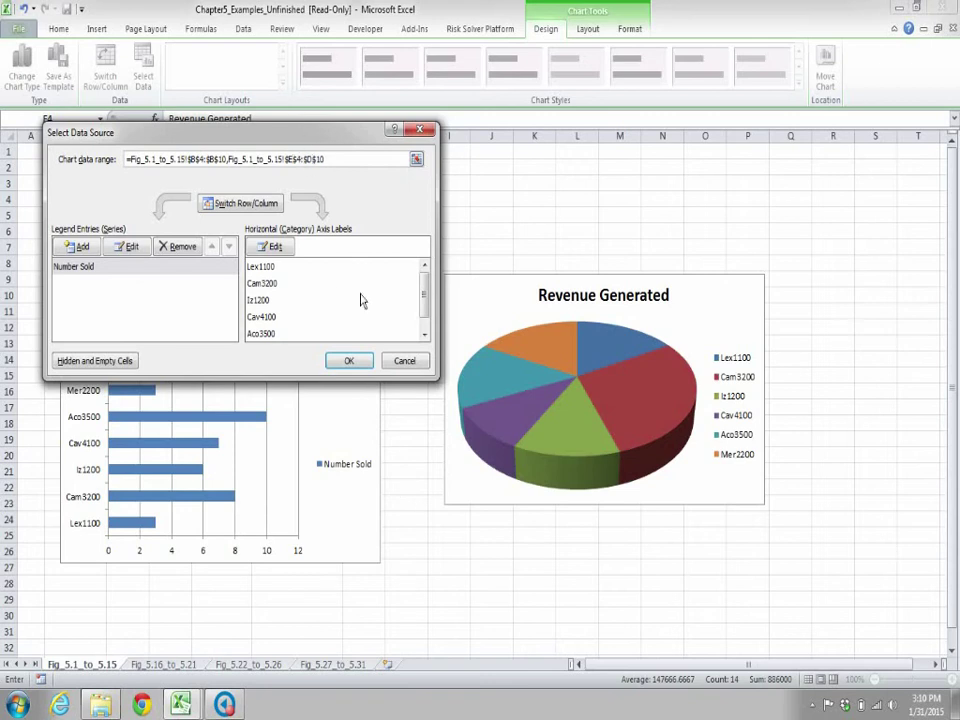
{"action": "key", "text": "BackSpace"}
{"action": "type", "text": "D"}
{"action": "left_click", "coordinate": [360, 366]}
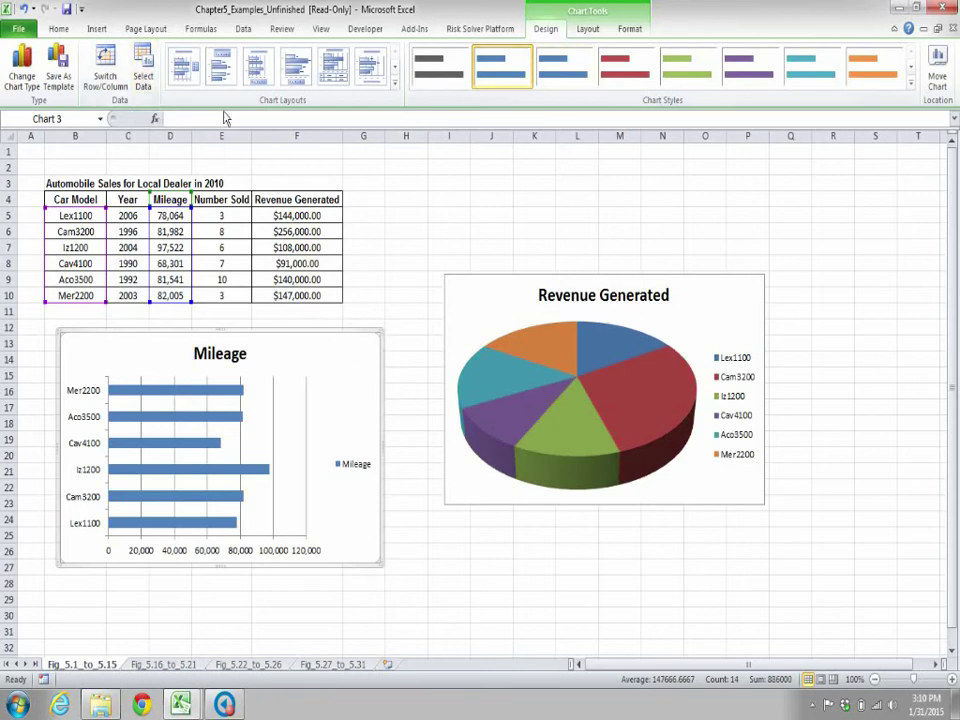
- Add a Revenue Generated series to the bar chart, named from F4 with values F5:F10
{"action": "left_click", "coordinate": [143, 72]}
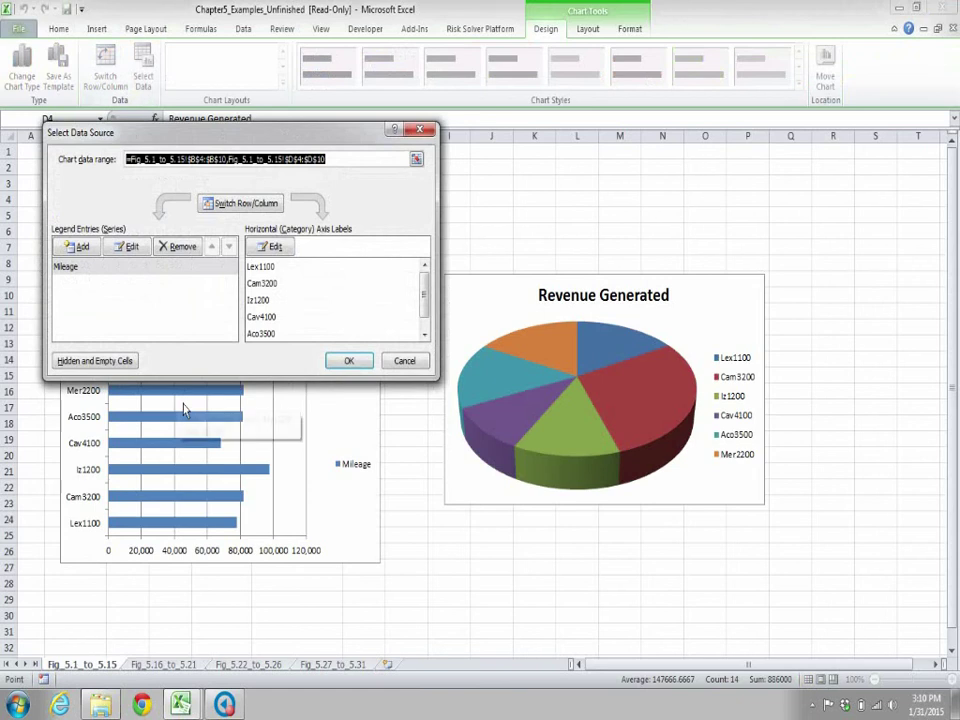
{"action": "left_click", "coordinate": [80, 247]}
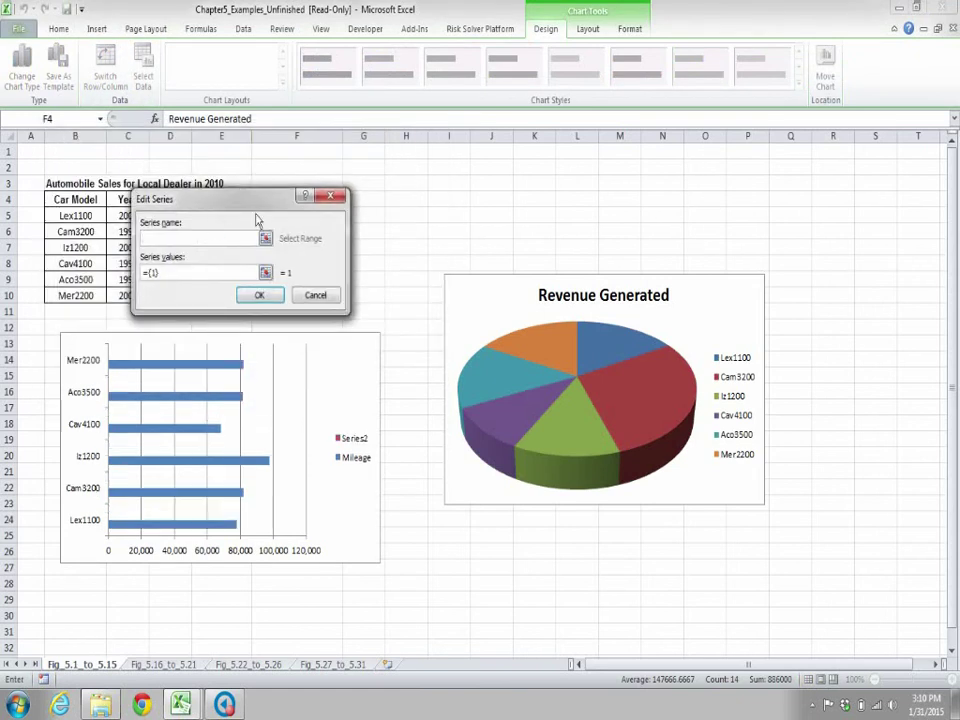
{"action": "left_click_drag", "start_coordinate": [256, 220], "coordinate": [553, 196]}
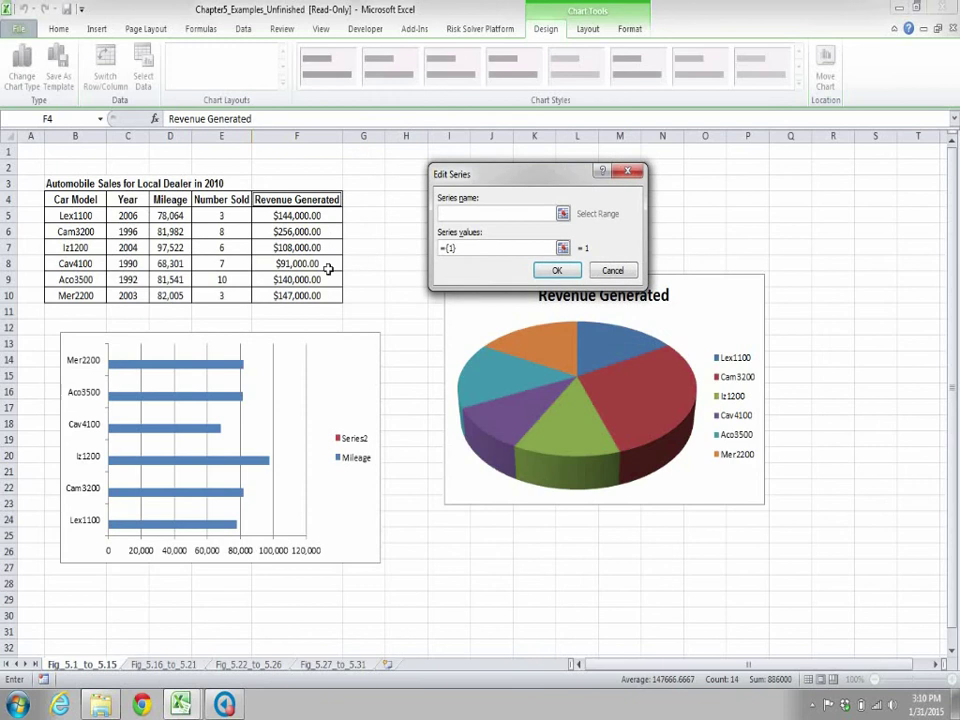
{"action": "left_click", "coordinate": [300, 199]}
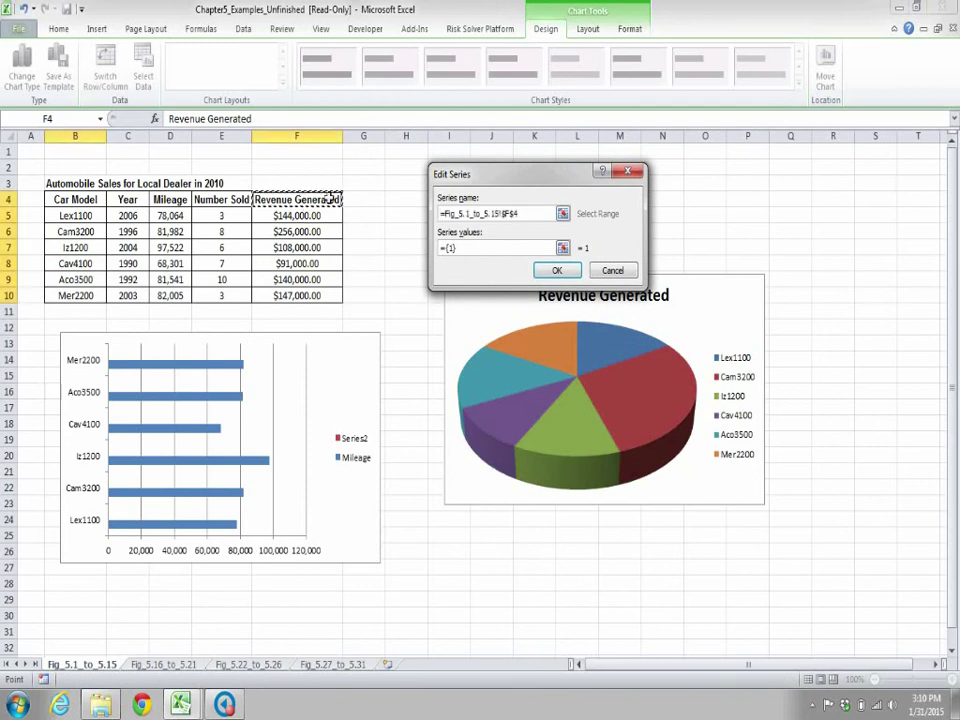
{"action": "left_click", "coordinate": [469, 254]}
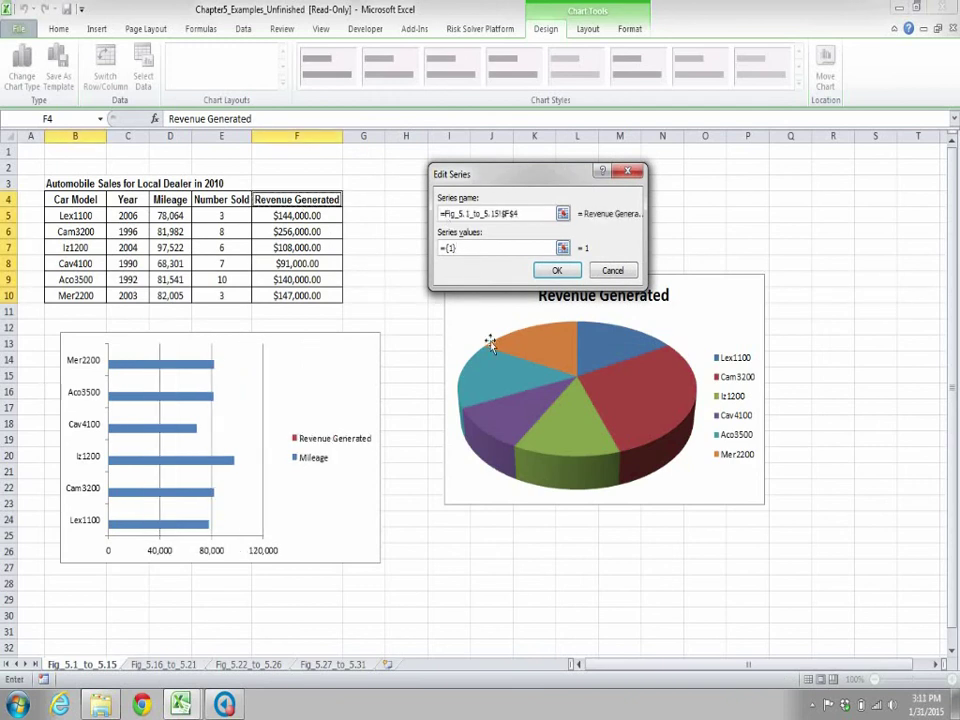
{"action": "key", "text": "BackSpace"}
{"action": "key", "text": "BackSpace"}
{"action": "key", "text": "BackSpace"}
{"action": "left_click_drag", "start_coordinate": [313, 218], "coordinate": [313, 298]}
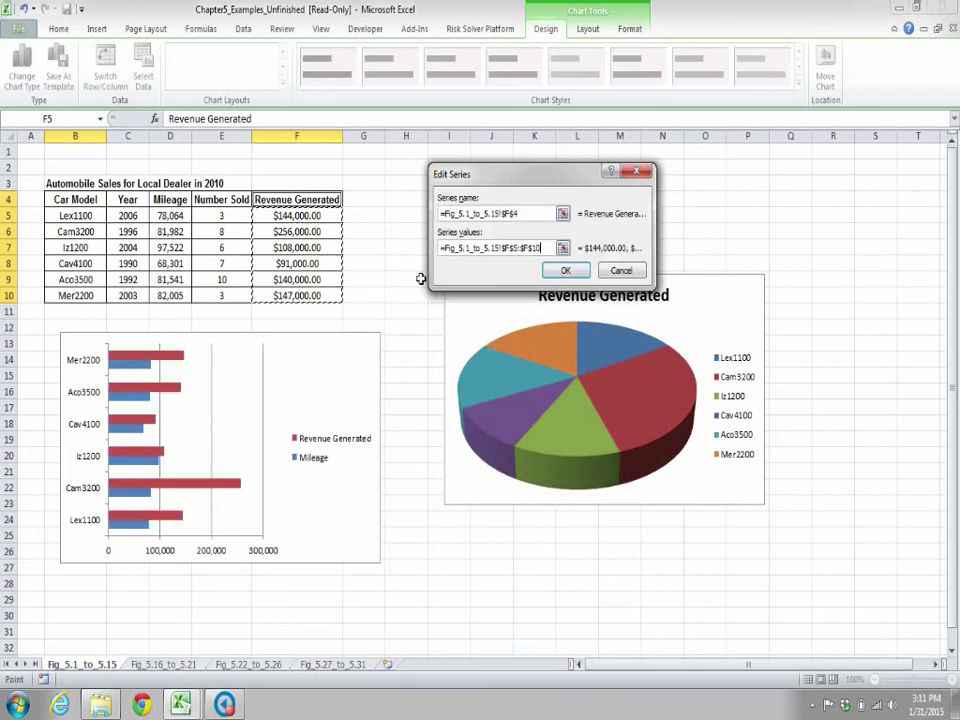
{"action": "key", "text": "Return"}
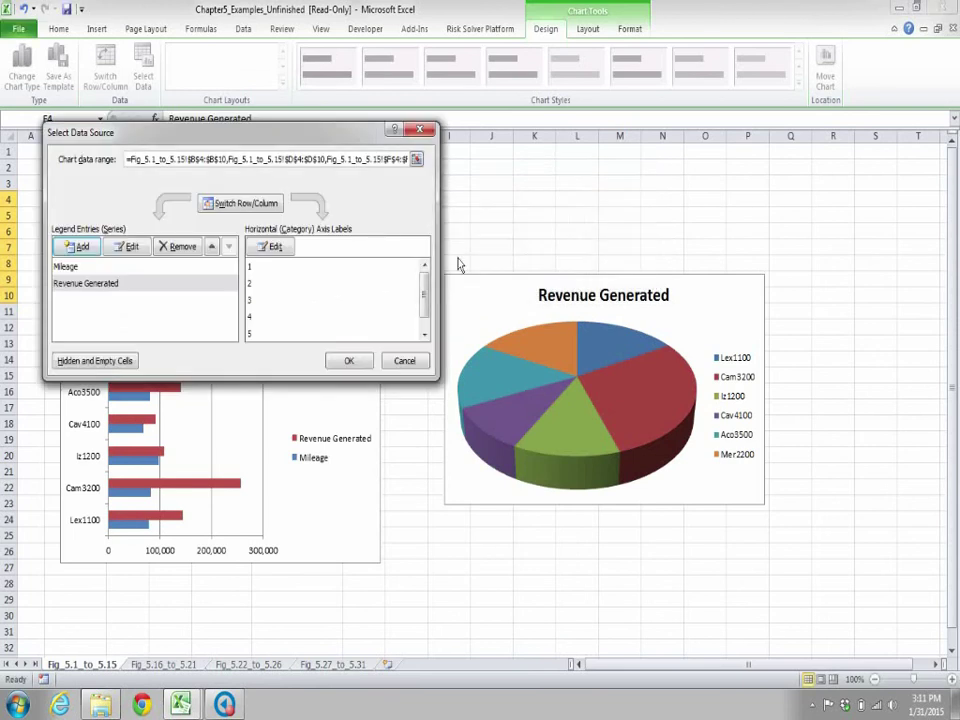
{"action": "left_click", "coordinate": [349, 362]}
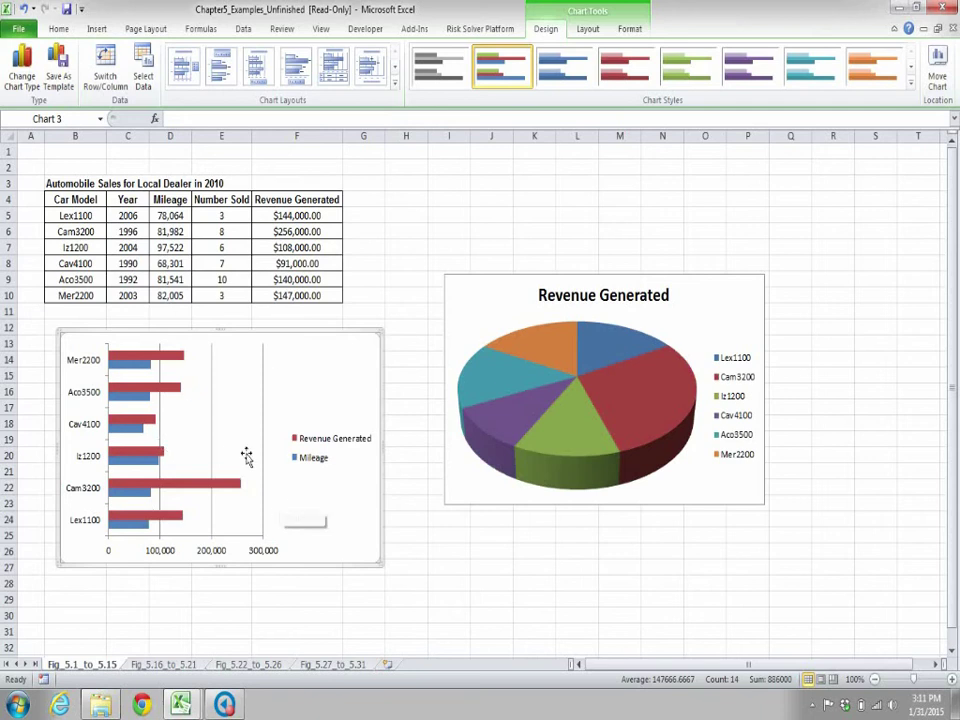
{"action": "left_click", "coordinate": [588, 29]}
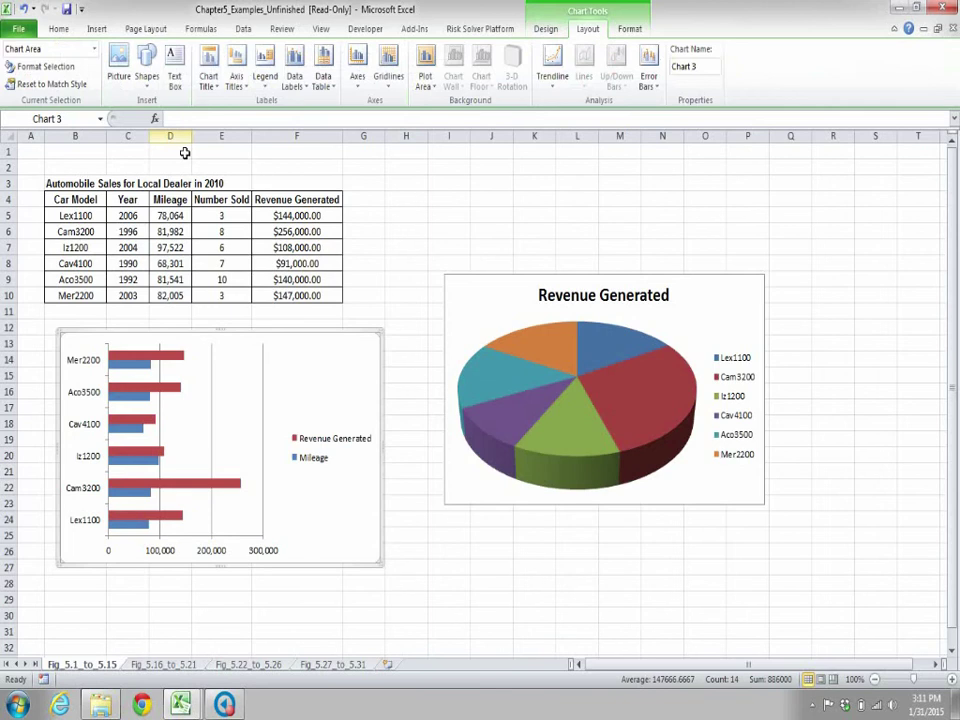
- Add the title 'Revenue/Mileage' below the horizontal axis
{"action": "left_click", "coordinate": [245, 86]}
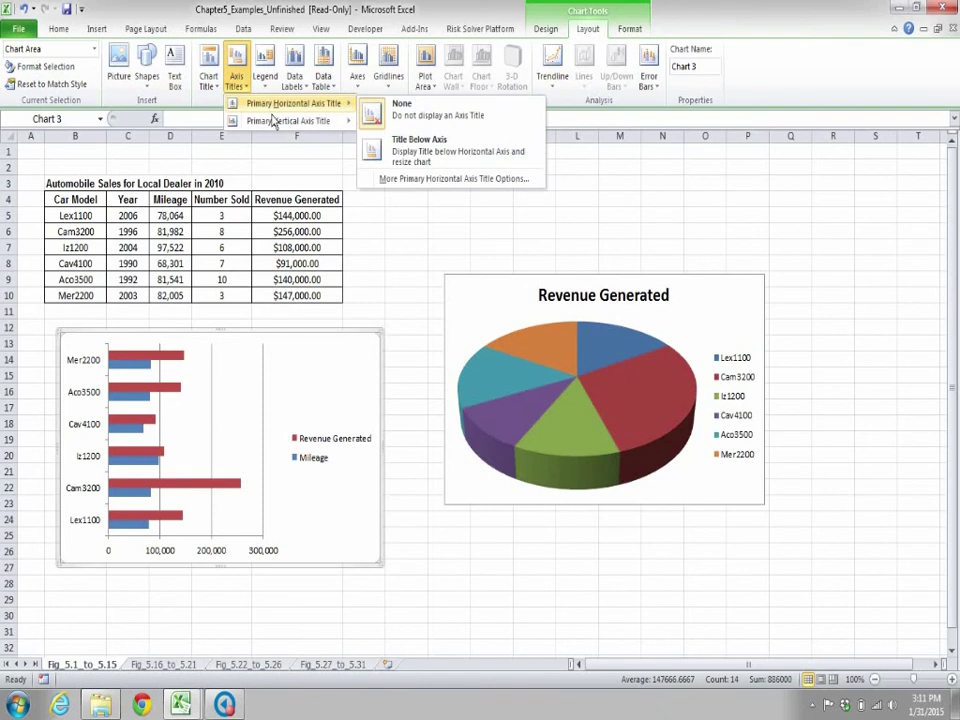
{"action": "left_click", "coordinate": [430, 170]}
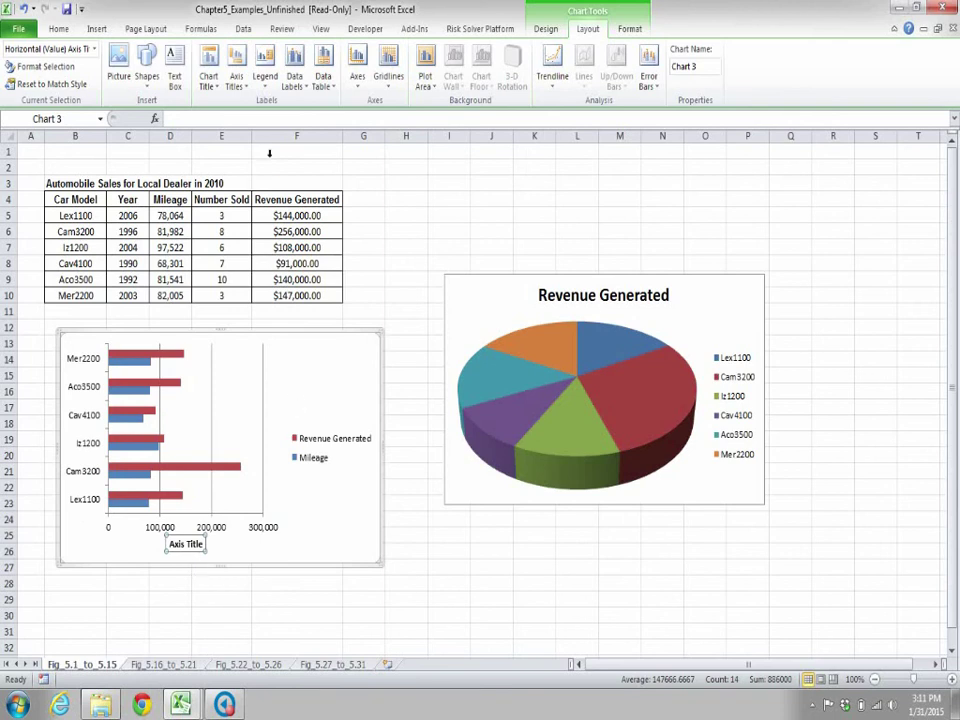
{"action": "left_click", "coordinate": [266, 121]}
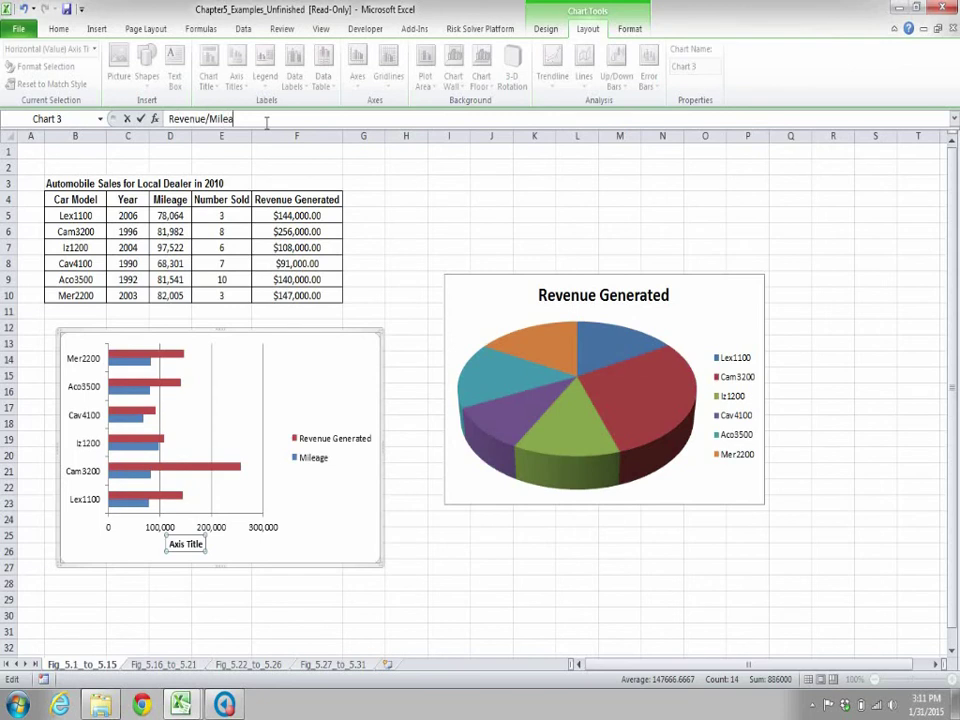
{"action": "key", "text": "Return"}
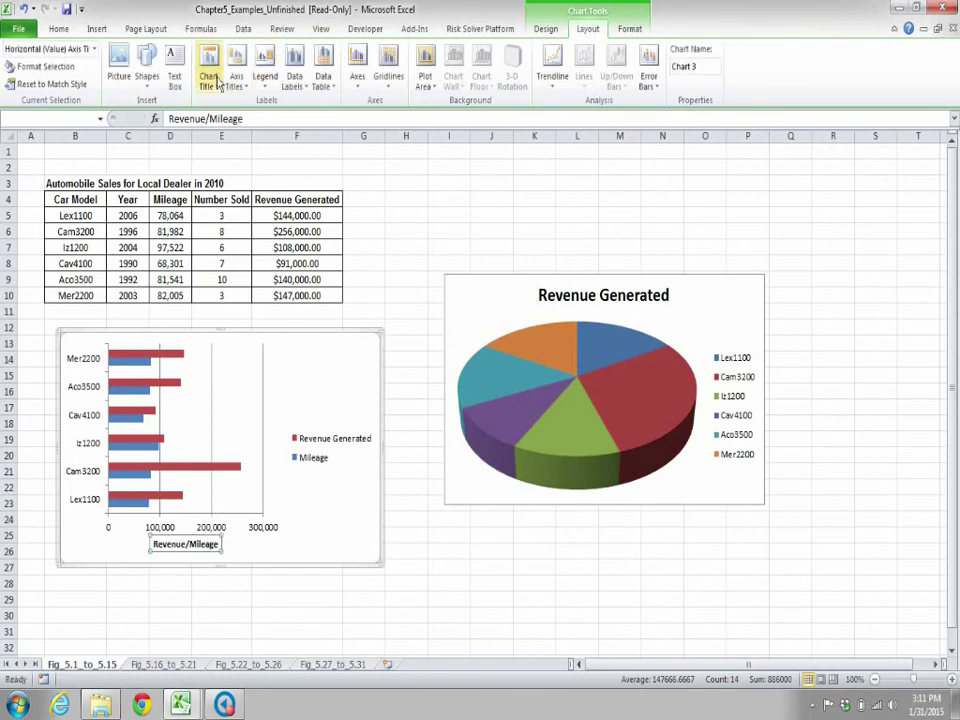
- Add a rotated 'Car Model' title to the vertical axis
{"action": "left_click", "coordinate": [238, 82]}
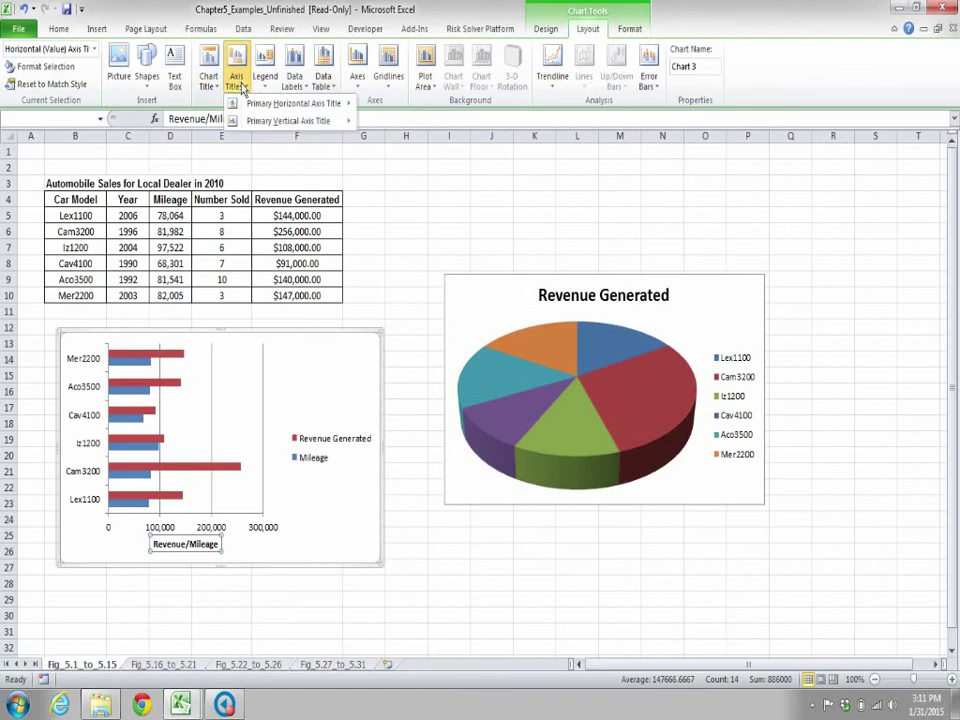
{"action": "mouse_move", "coordinate": [275, 121]}
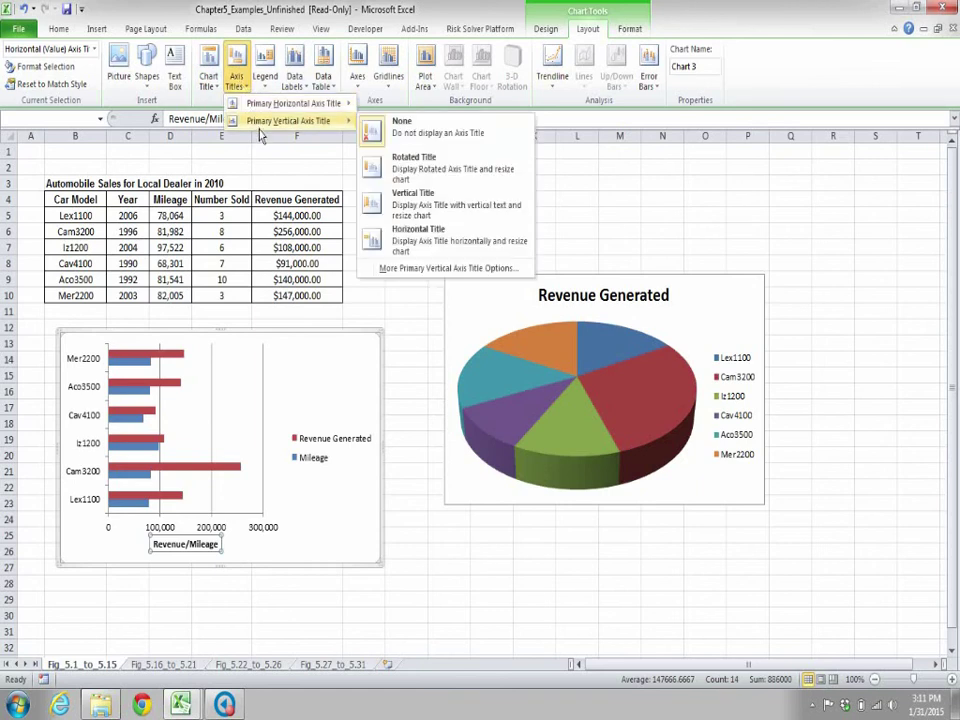
{"action": "left_click", "coordinate": [408, 180]}
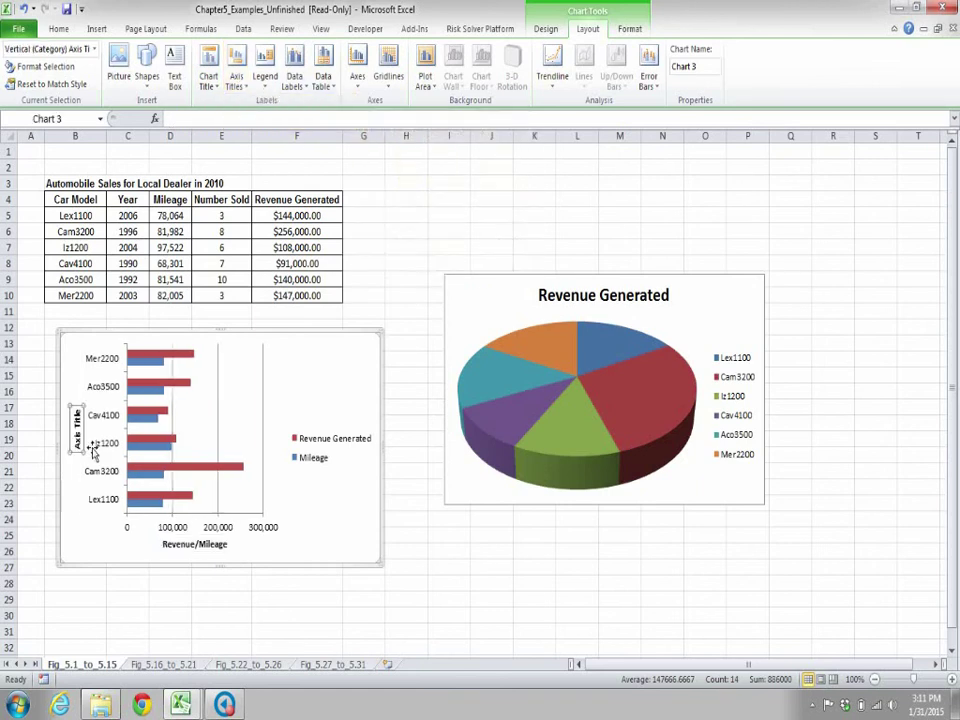
{"action": "left_click", "coordinate": [186, 121]}
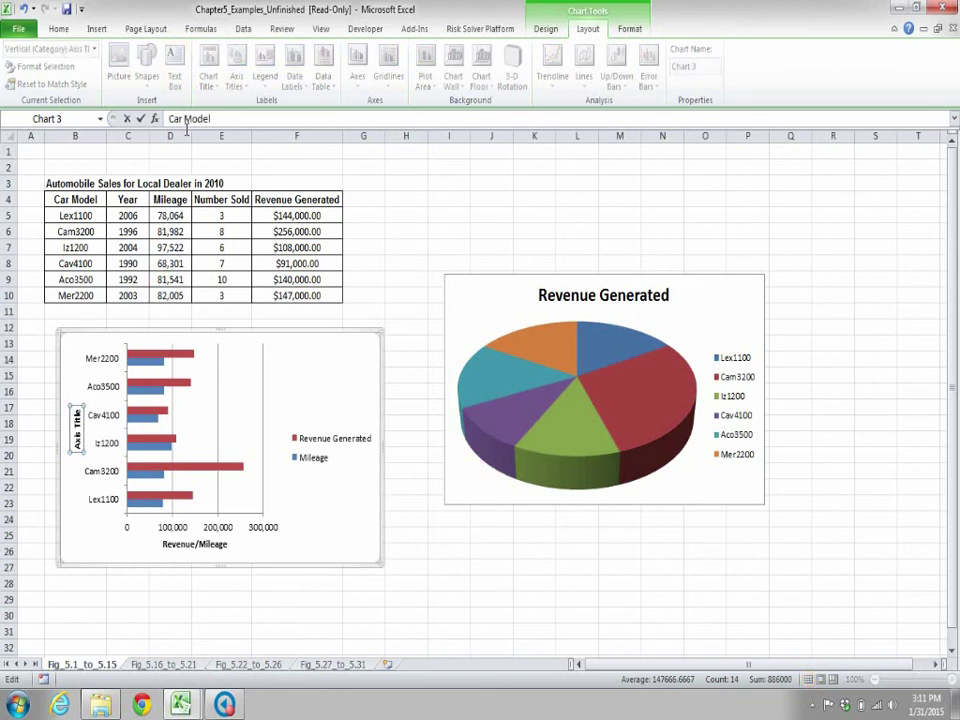
{"action": "key", "text": "Return"}
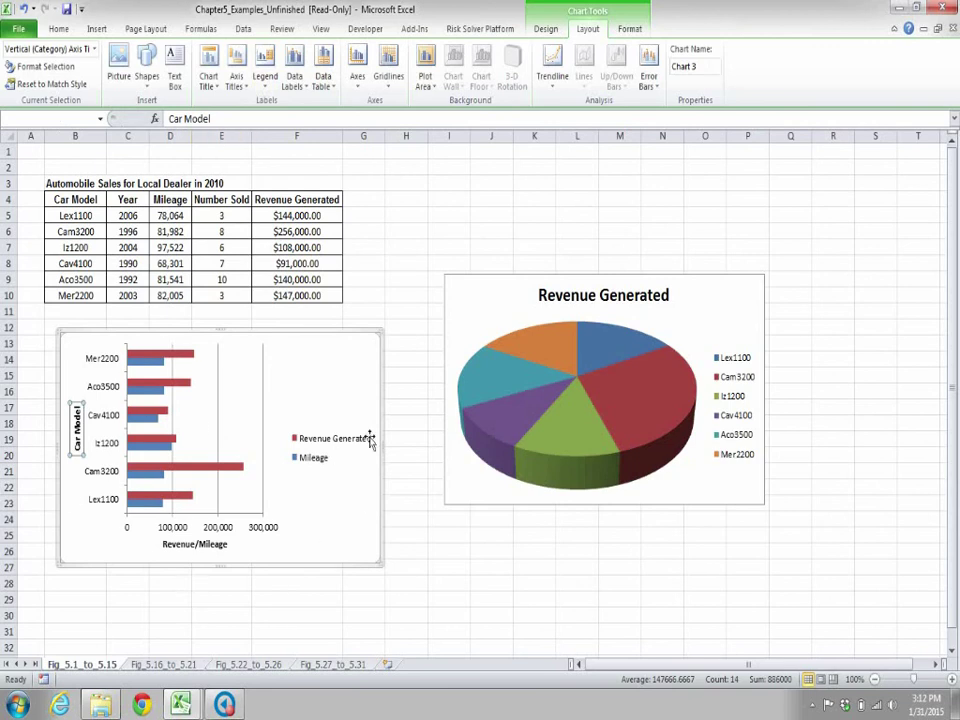
- Add a centred overlay chart title reading 'Revenue and Mileage per Car Model'
{"action": "left_click", "coordinate": [210, 84]}
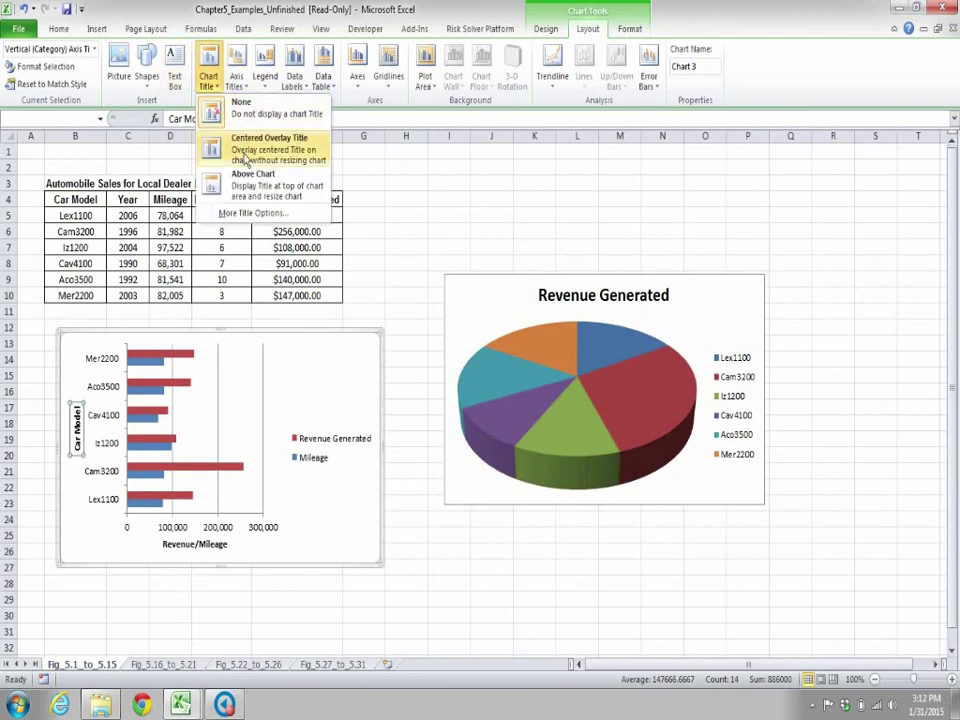
{"action": "left_click", "coordinate": [245, 158]}
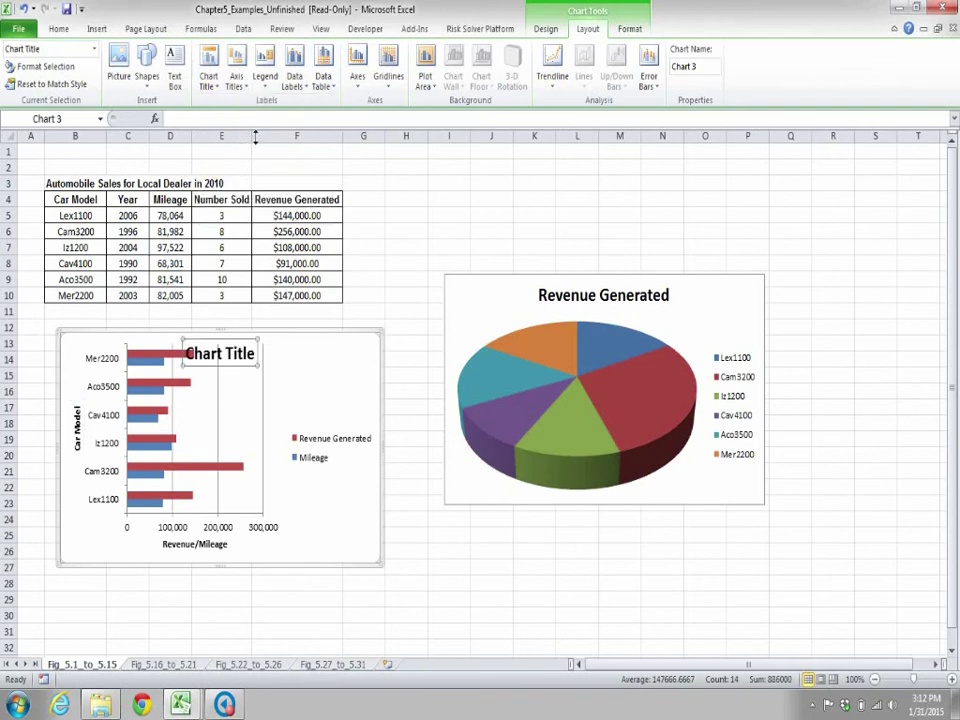
{"action": "left_click", "coordinate": [249, 120]}
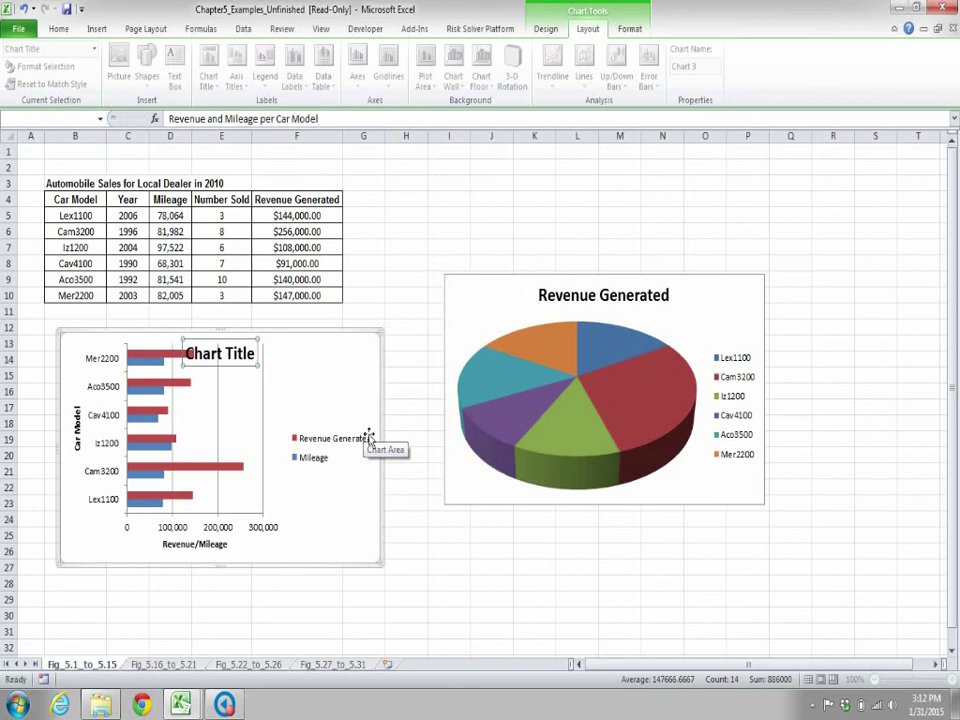
{"action": "key", "text": "Return"}
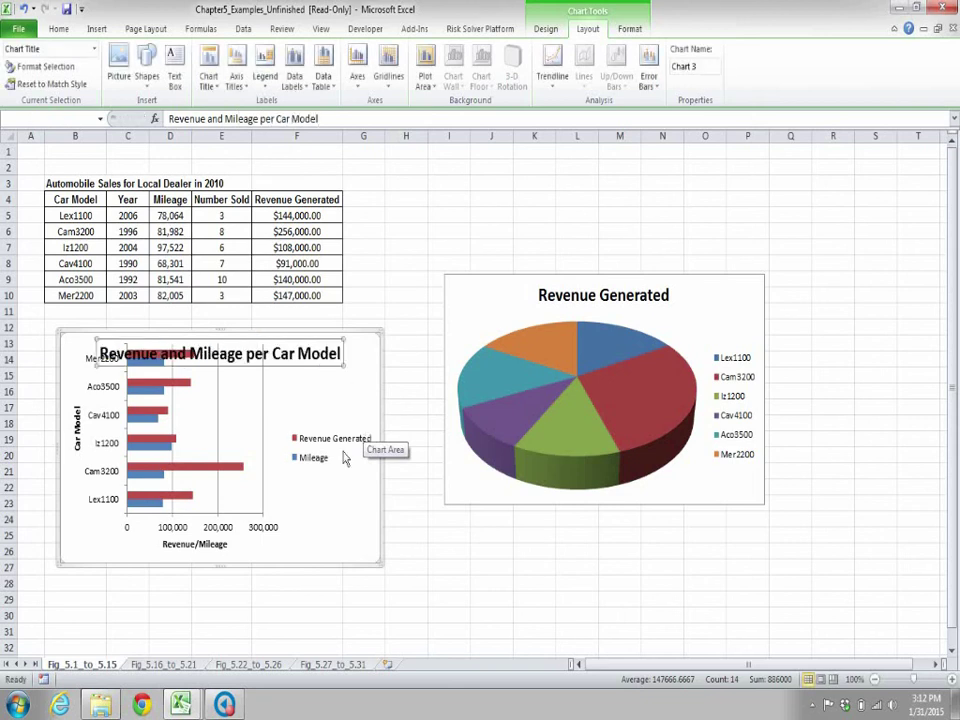
{"action": "left_click", "coordinate": [250, 433]}
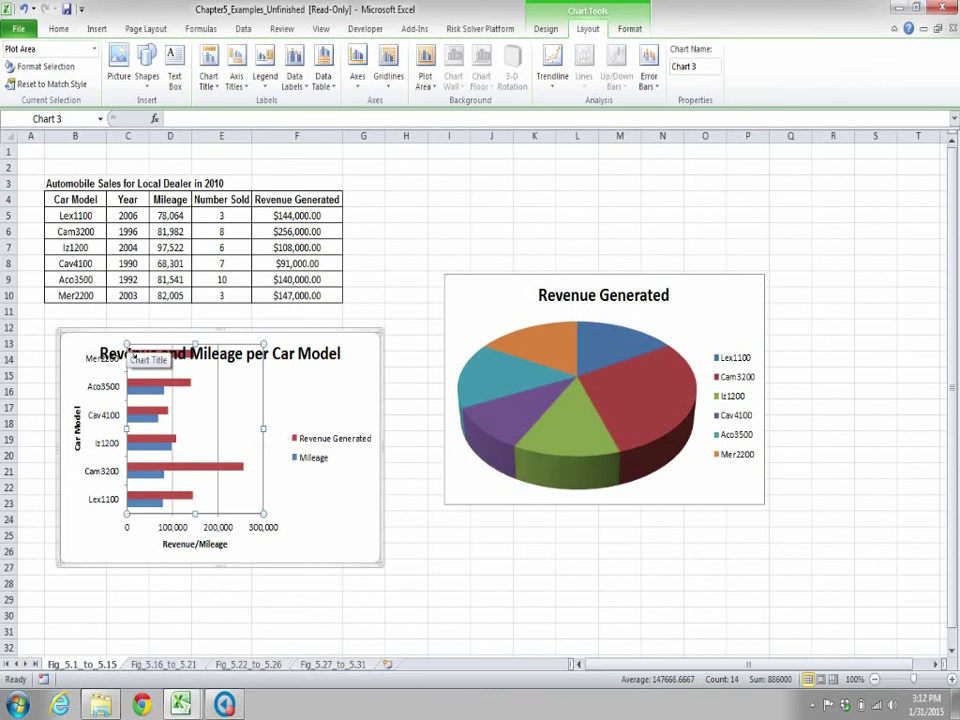
- Drag the plot area's top-left corner down and right so the bars clear the title
{"action": "left_click_drag", "start_coordinate": [129, 348], "coordinate": [140, 372]}
{"action": "left_click", "coordinate": [435, 377]}
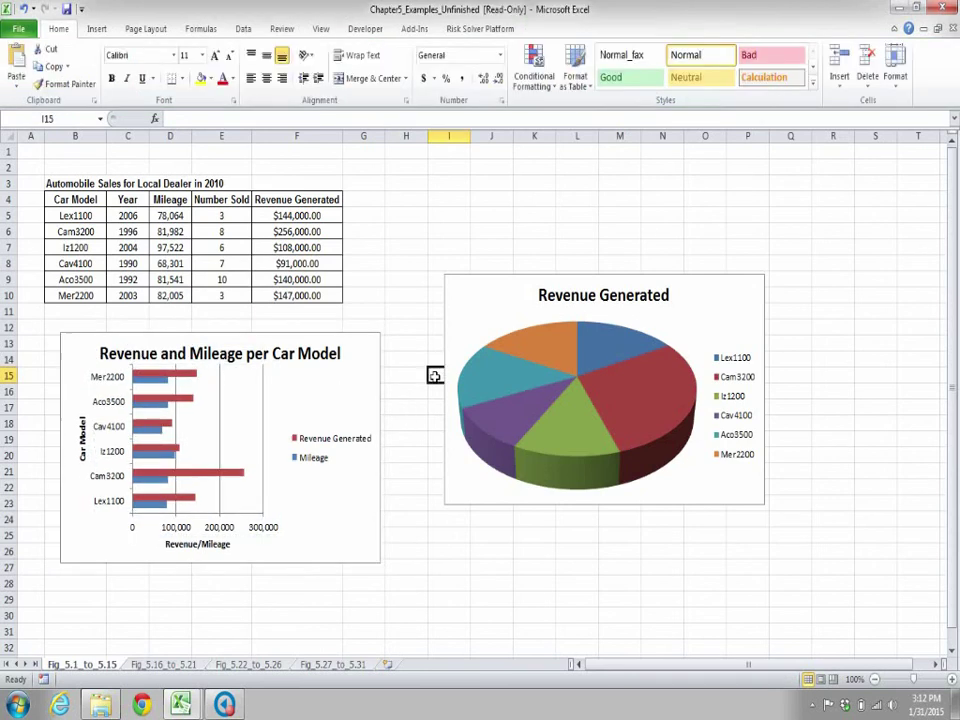
{"action": "left_click", "coordinate": [322, 410]}
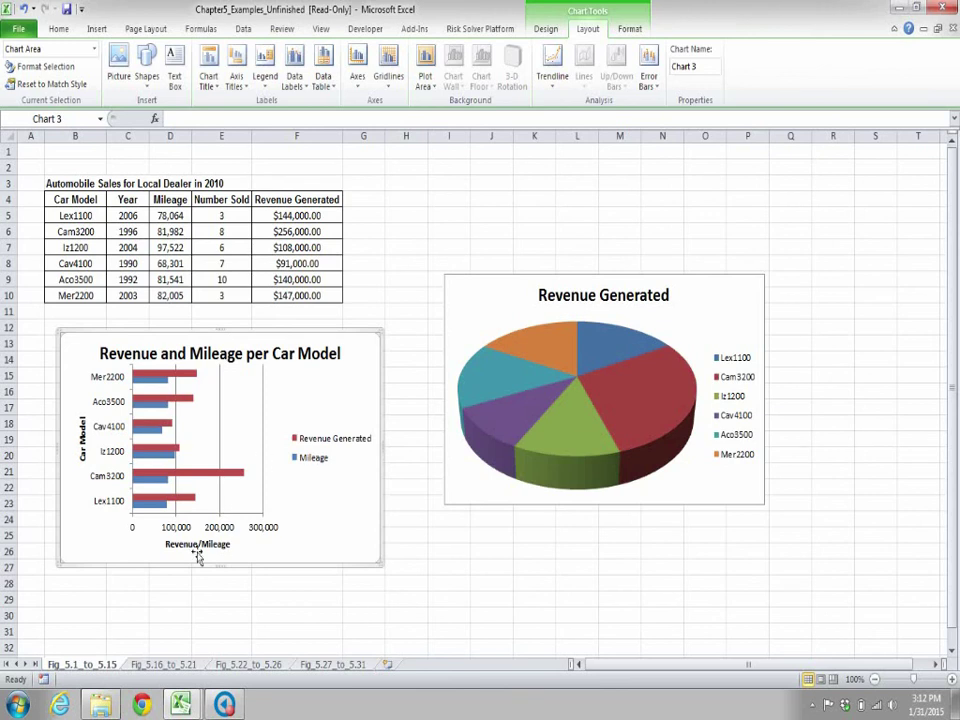
{"action": "left_click", "coordinate": [630, 29]}
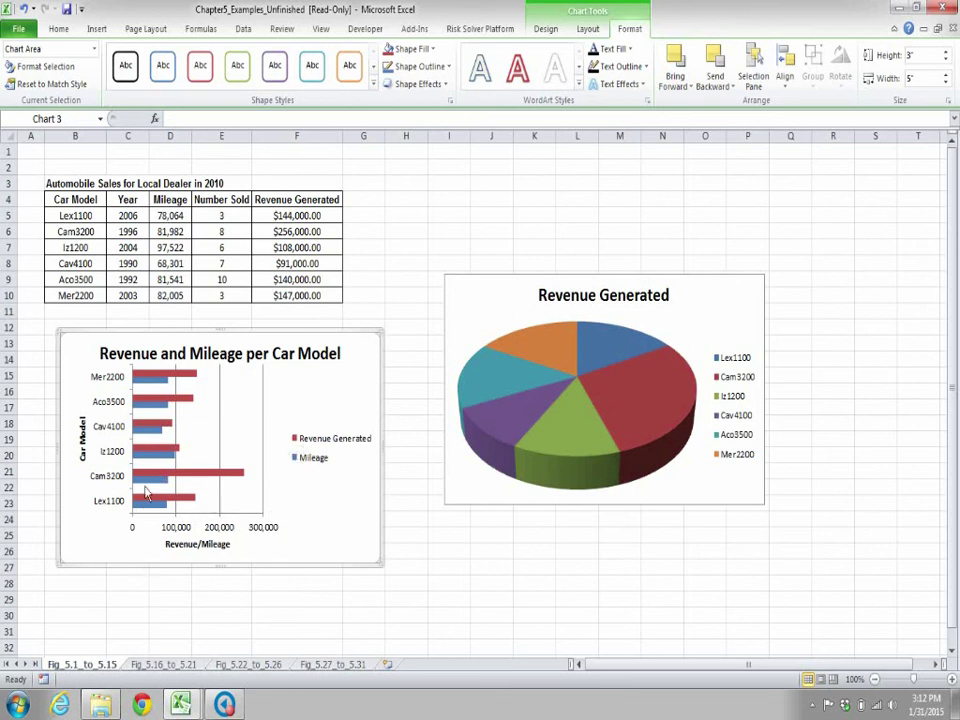
{"action": "double_click", "coordinate": [323, 493]}
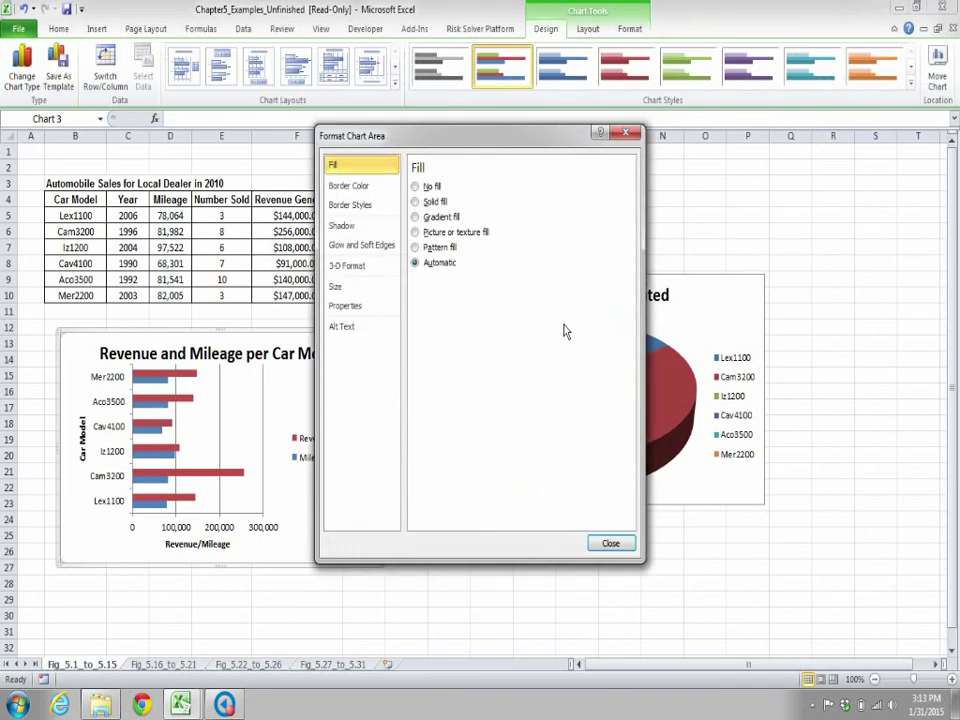
{"action": "left_click", "coordinate": [379, 187]}
{"action": "left_click", "coordinate": [379, 205]}
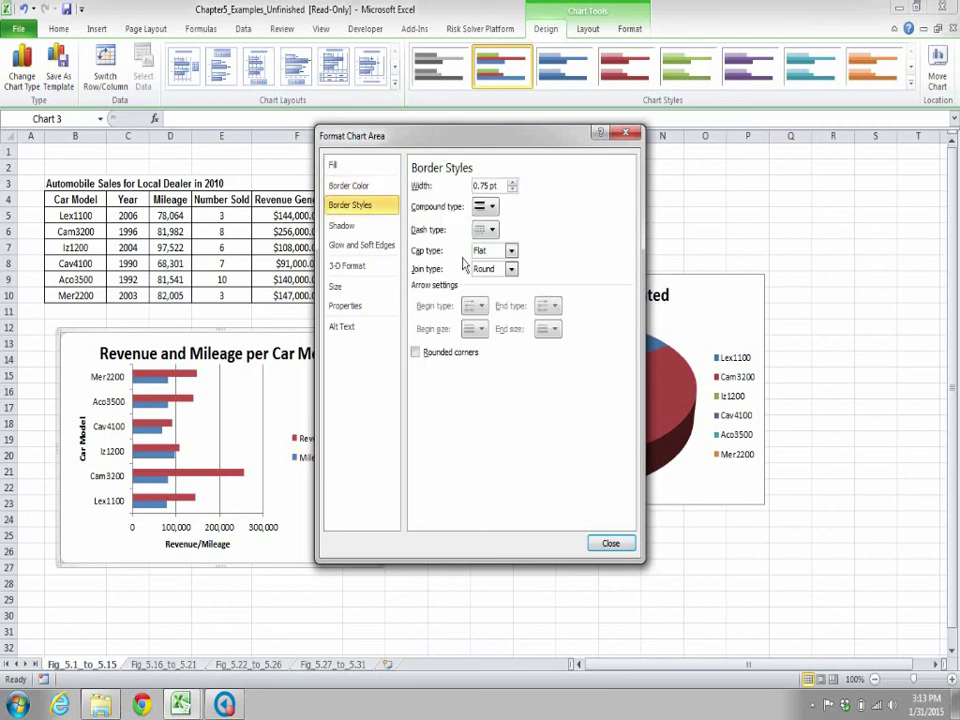
{"action": "left_click", "coordinate": [604, 545]}
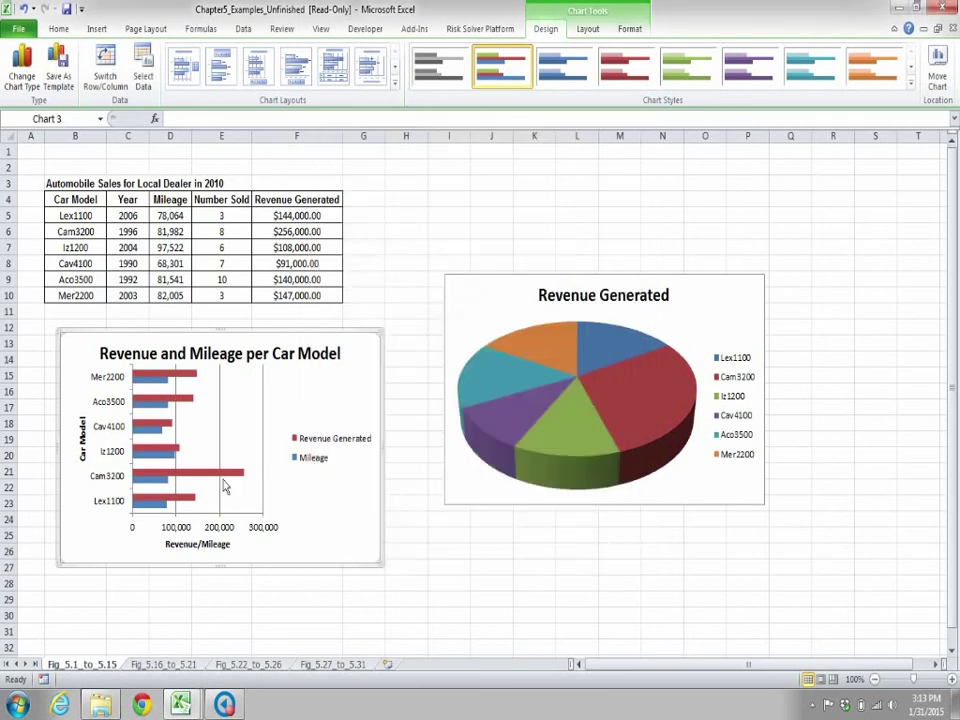
{"action": "double_click", "coordinate": [268, 426]}
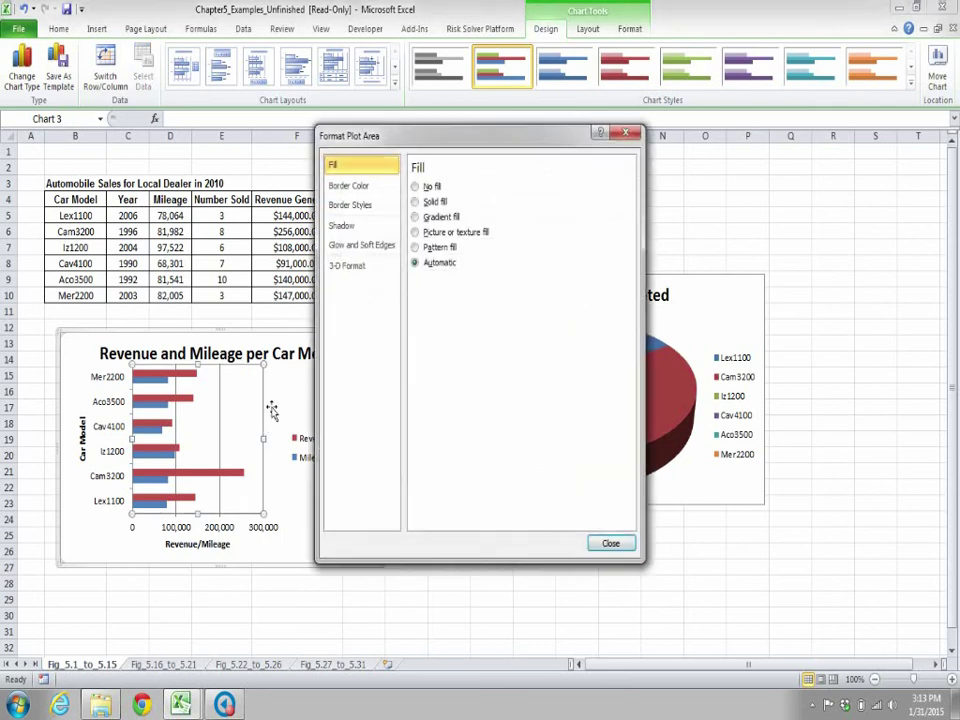
{"action": "left_click", "coordinate": [624, 541]}
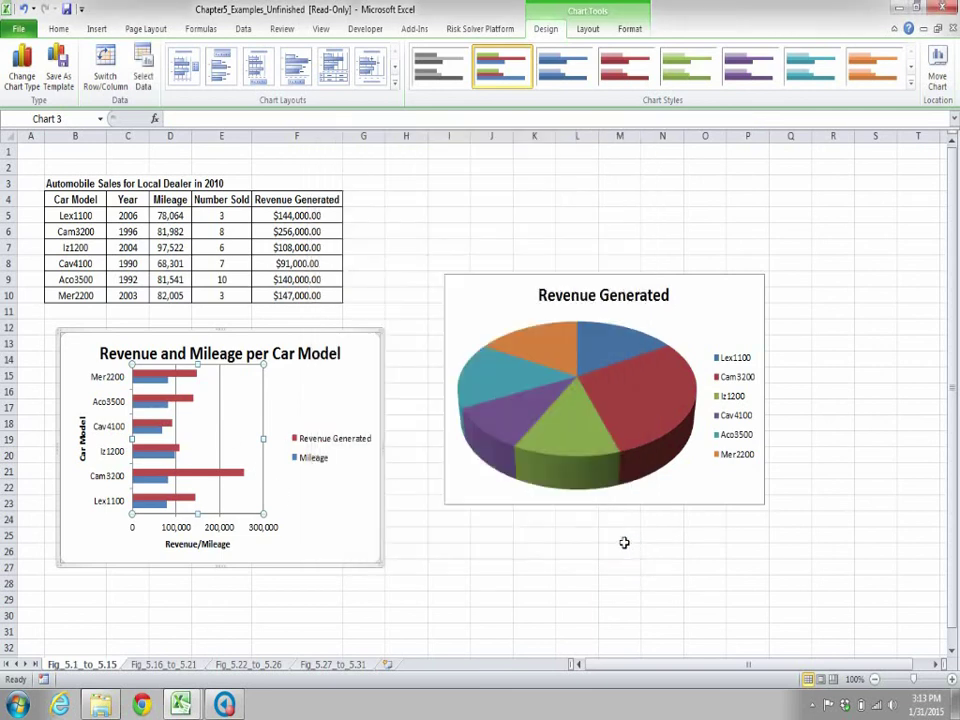
{"action": "left_click", "coordinate": [275, 480]}
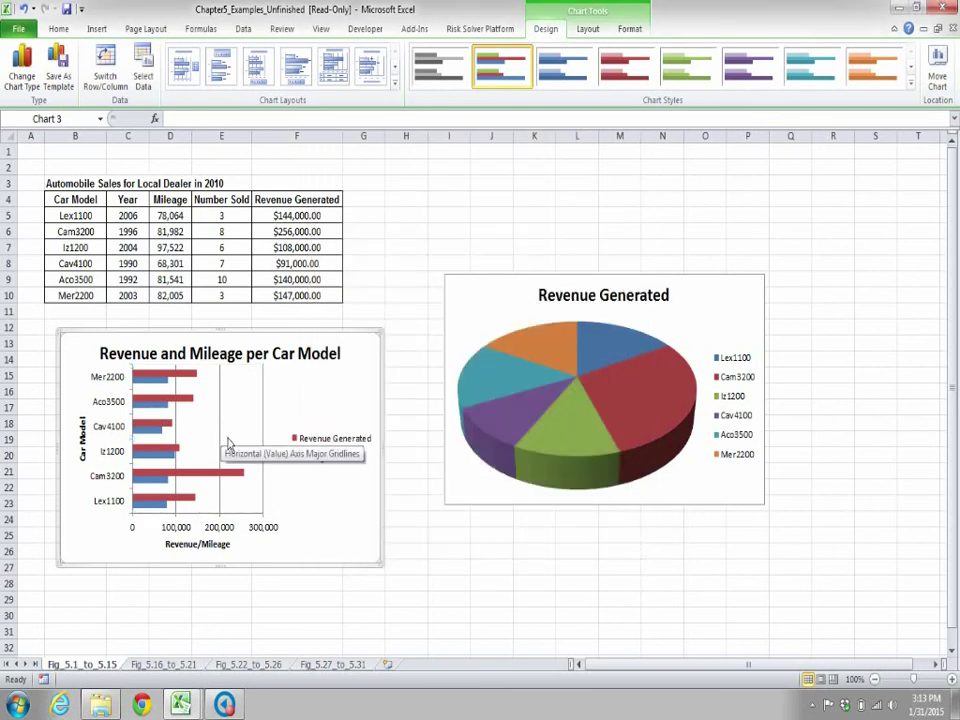
{"action": "double_click", "coordinate": [228, 444]}
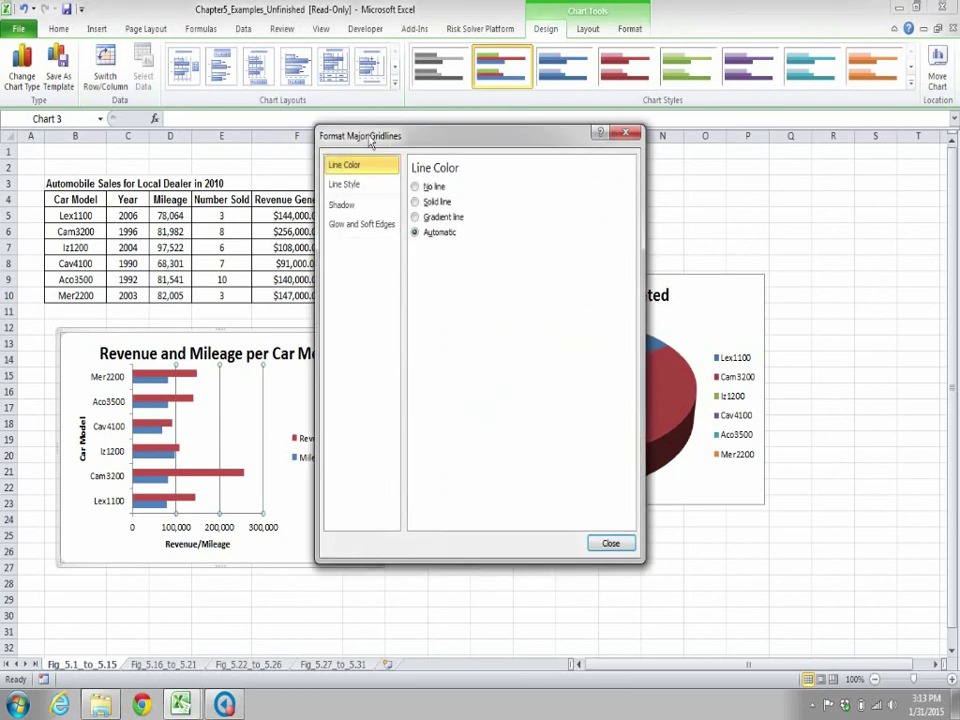
{"action": "left_click", "coordinate": [612, 547]}
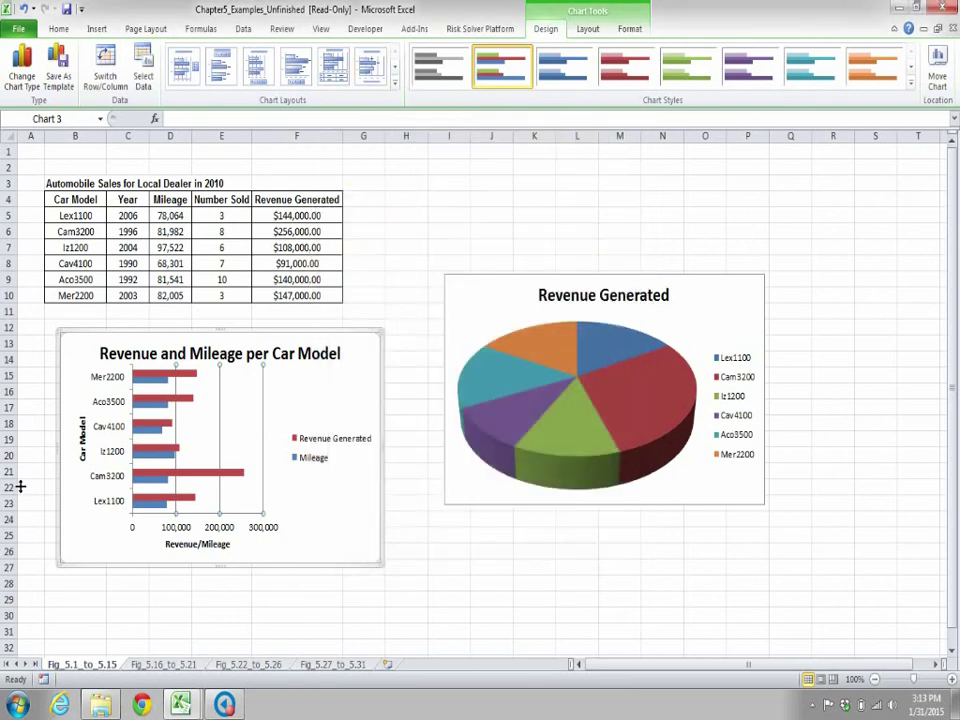
{"action": "left_click", "coordinate": [184, 536]}
- Set the horizontal value axis maximum to a fixed 270000 in Format Axis
{"action": "double_click", "coordinate": [184, 542]}
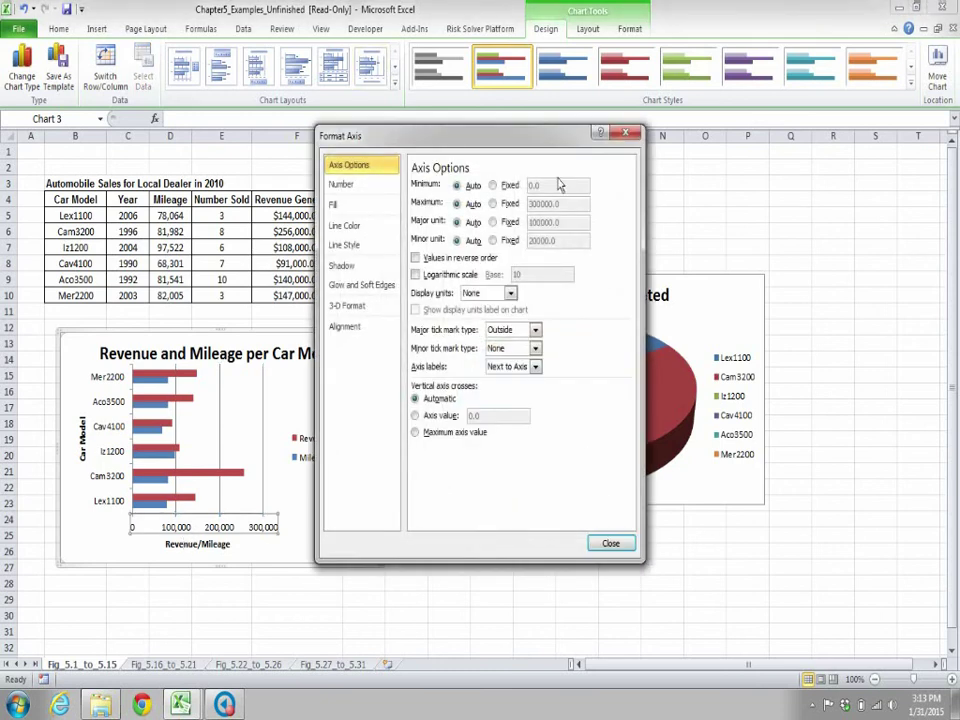
{"action": "left_click", "coordinate": [503, 204]}
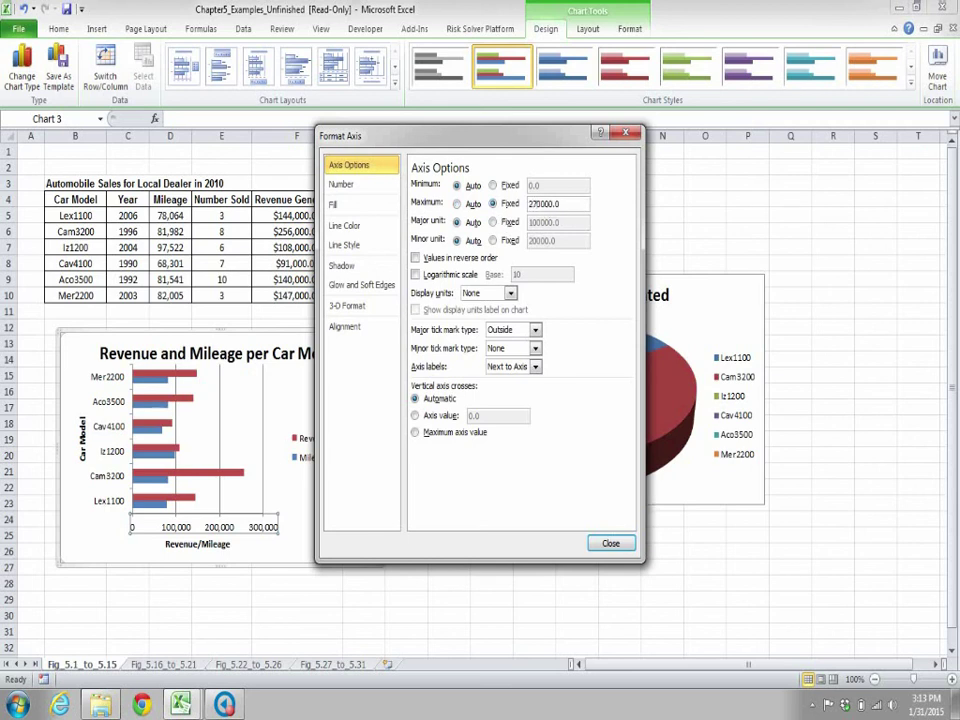
{"action": "left_click", "coordinate": [610, 544]}
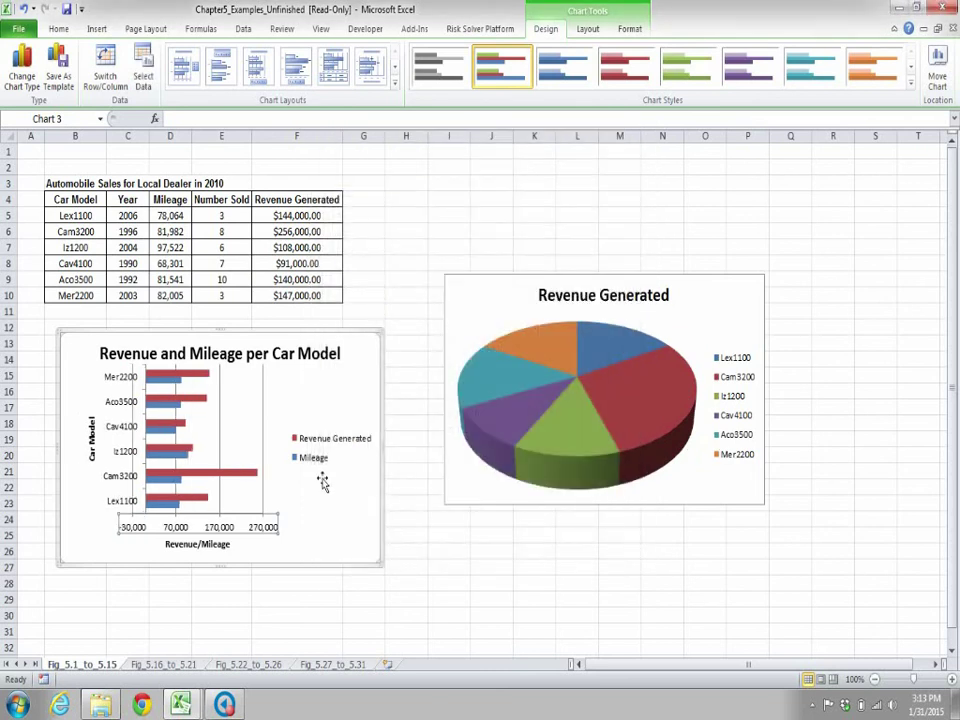